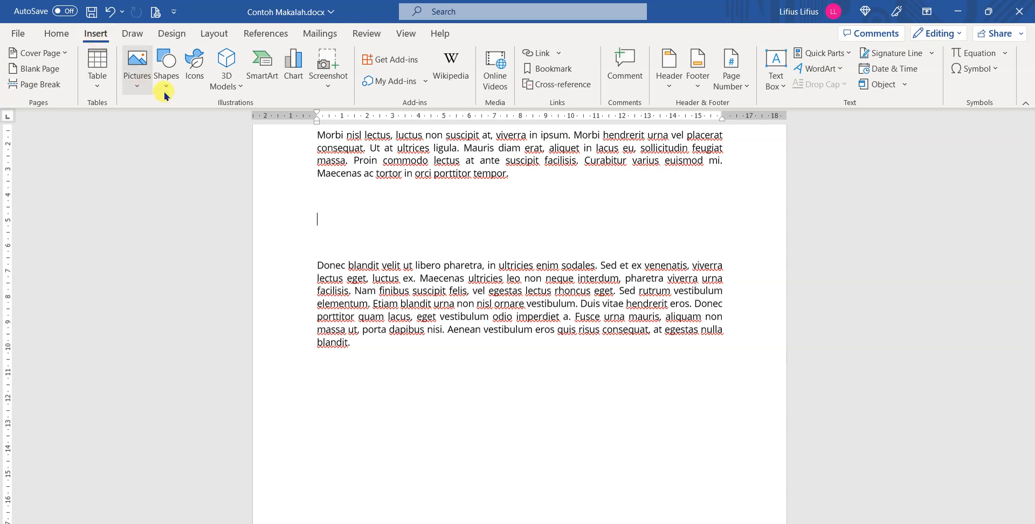
# Insert a Clustered Column chart in the blank space between the two paragraphs, previewing the Pie, Radar and Stock types first.
pyautogui.click(294, 74)
pyautogui.moveTo(527, 76); pyautogui.dragTo(512, 90)
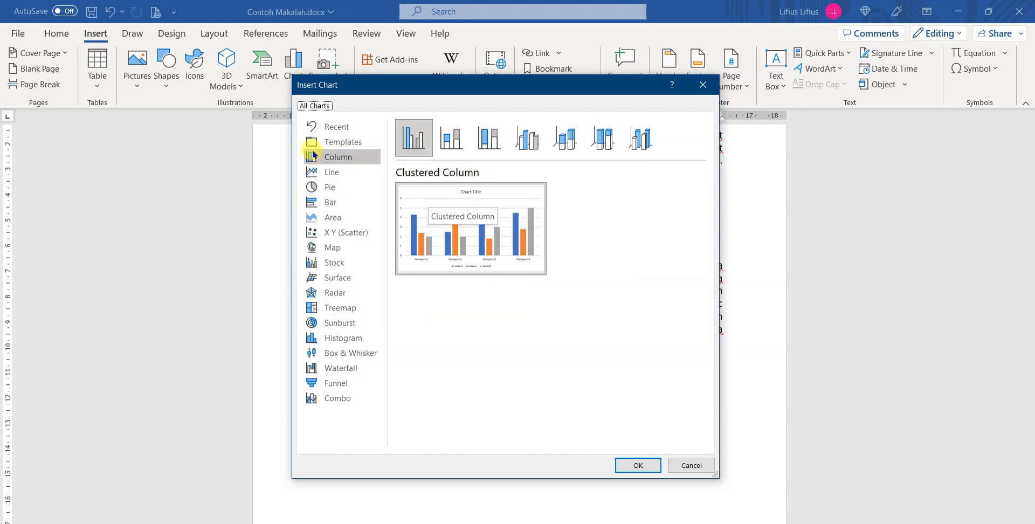
pyautogui.click(334, 187)
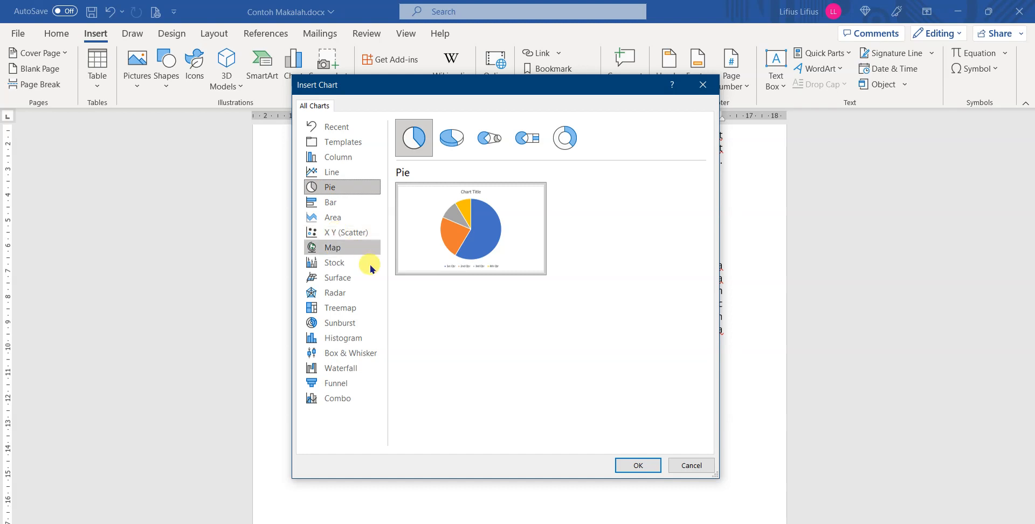
pyautogui.click(340, 308)
pyautogui.click(337, 292)
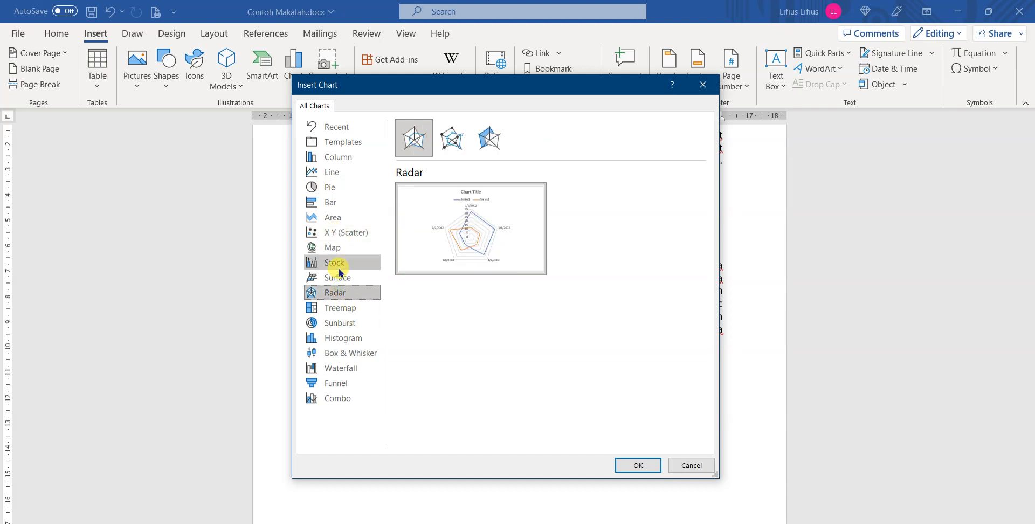
pyautogui.click(335, 263)
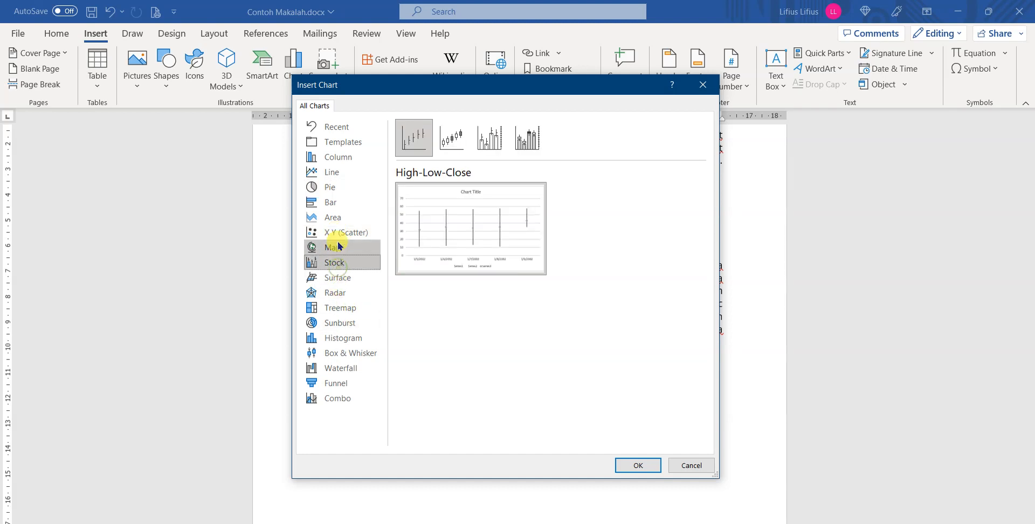
pyautogui.click(347, 160)
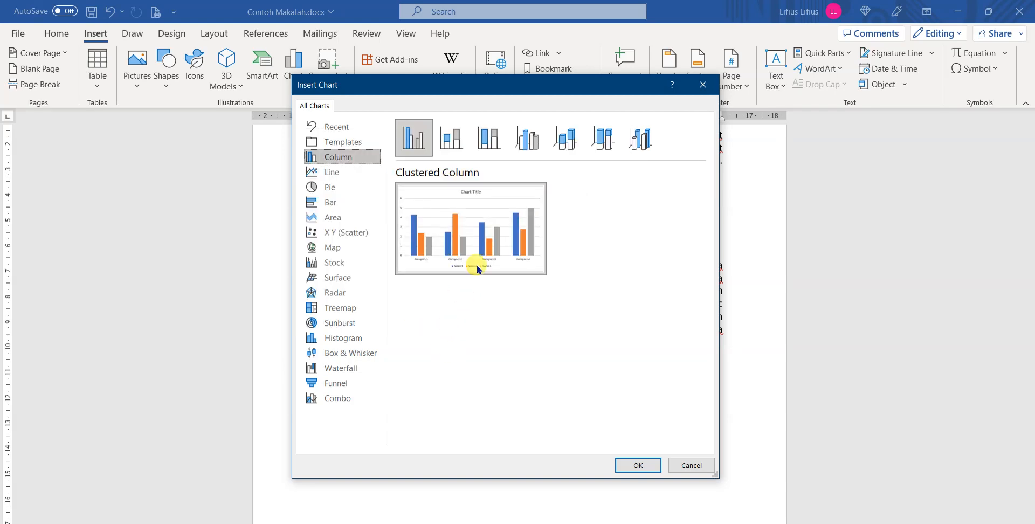
pyautogui.click(637, 467)
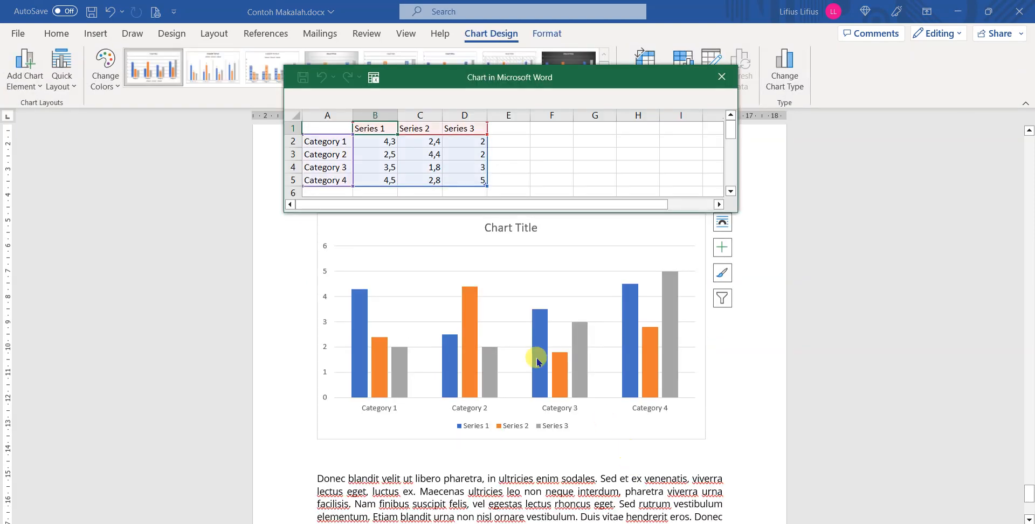
# Move the chart data sheet clear of the chart and delete the Series 3 column.
pyautogui.moveTo(521, 78); pyautogui.dragTo(794, 63)
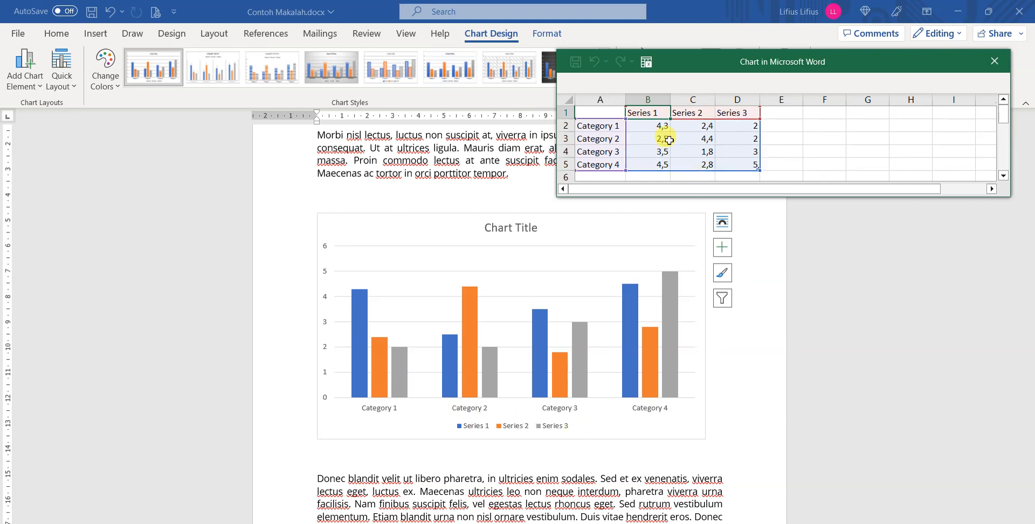
pyautogui.click(728, 100)
pyautogui.rightClick(729, 101)
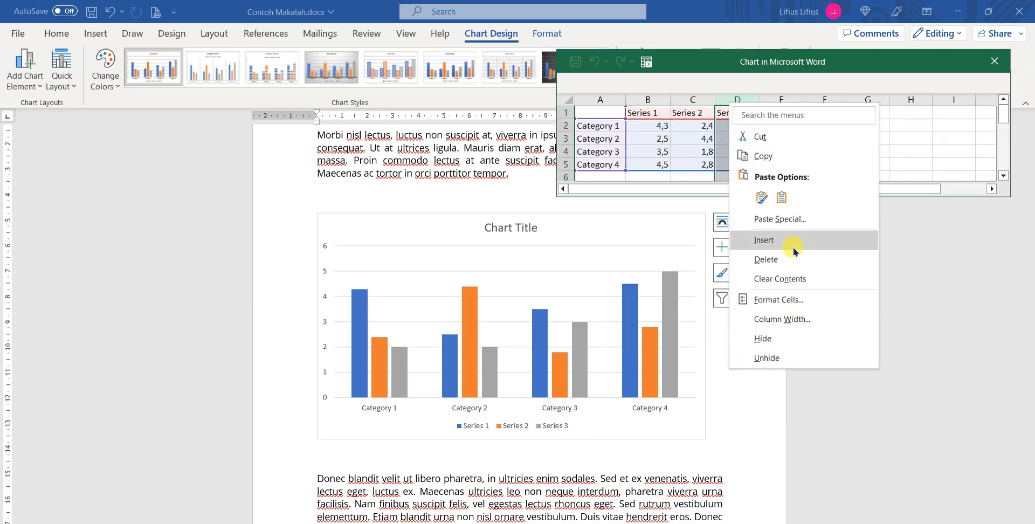
pyautogui.click(781, 260)
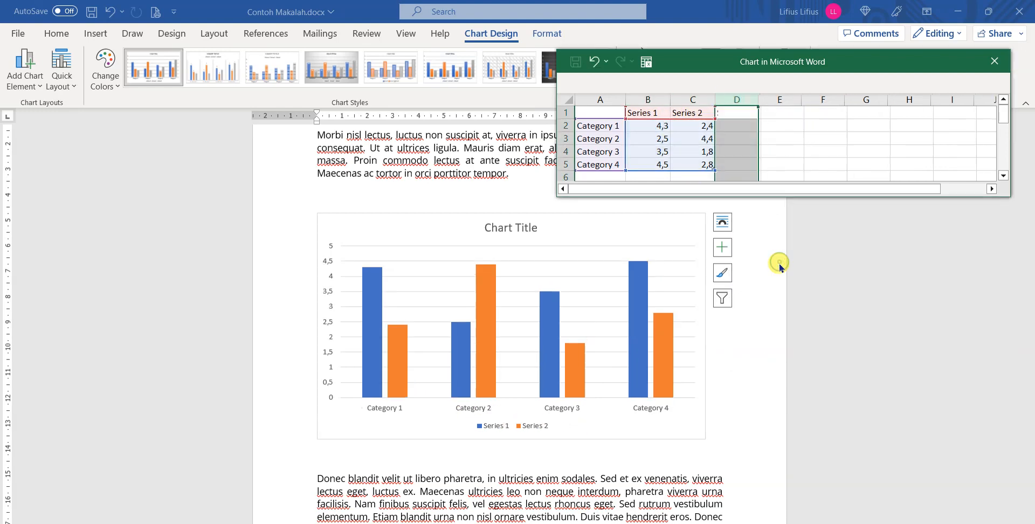
# Rename the two series headings in the chart data as Laki-Laki and Perempuan.
pyautogui.click(645, 113)
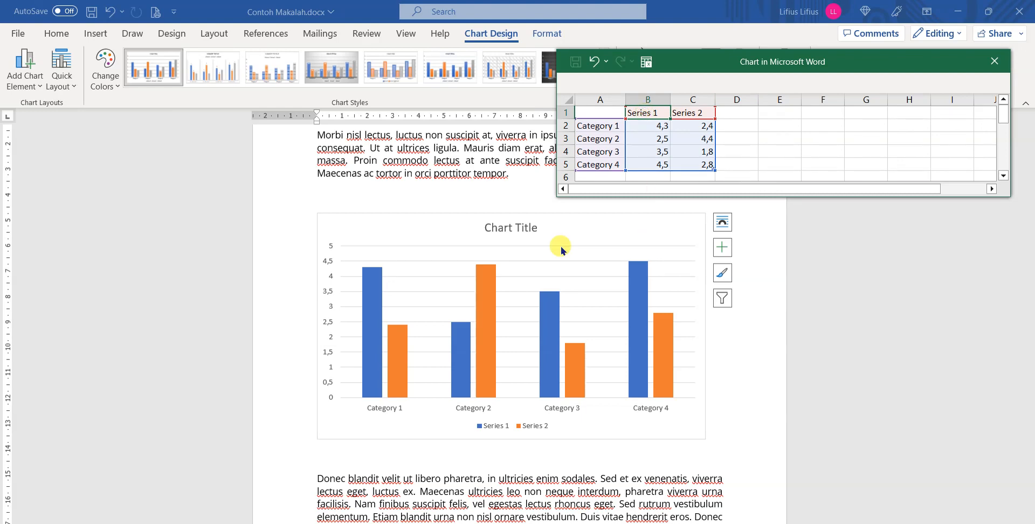
pyautogui.write('Laki-Laki')
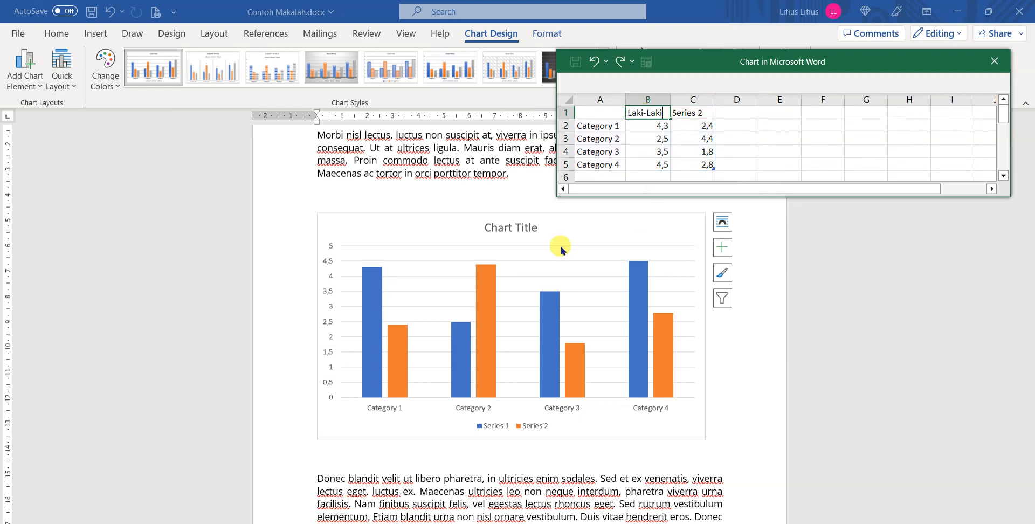
pyautogui.press('Tab')
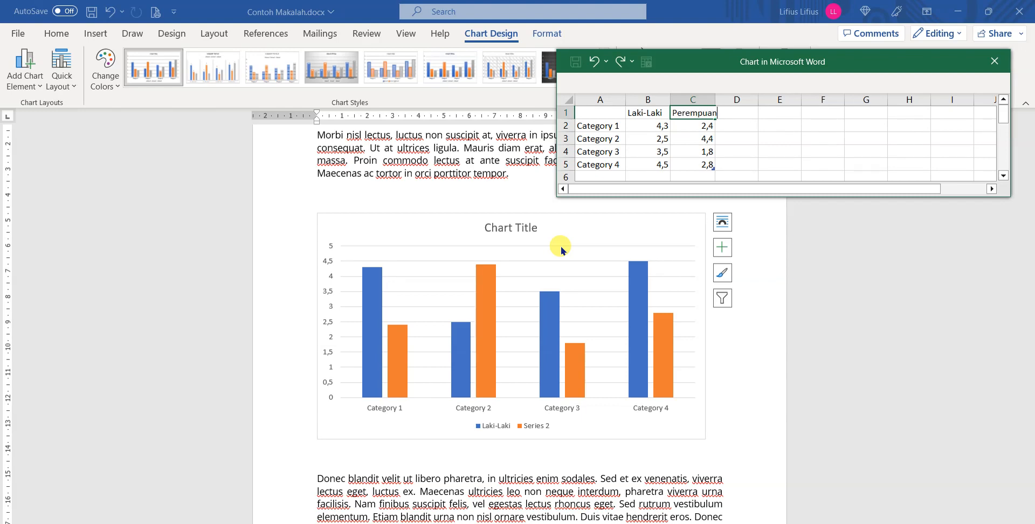
pyautogui.click(779, 125)
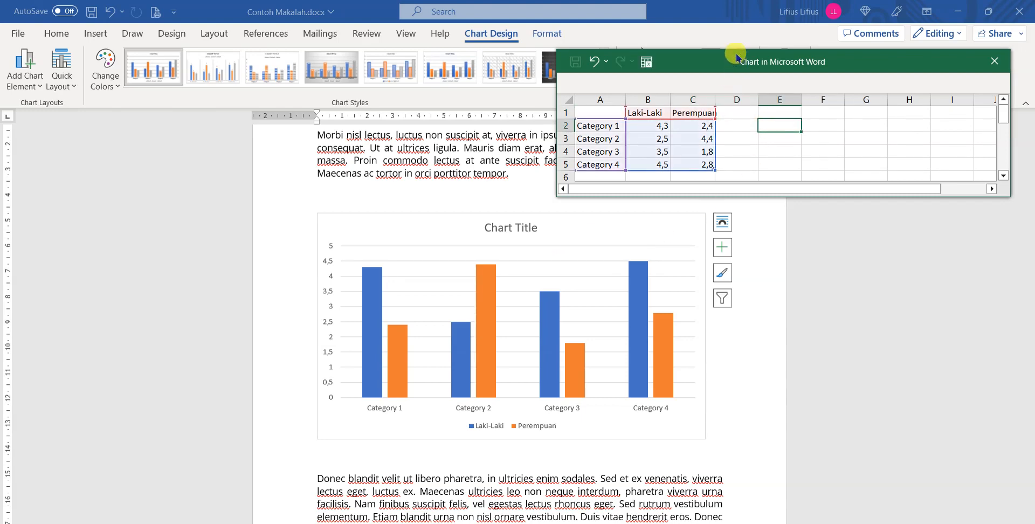
# Replace the four category labels in the chart data with the years 2019, 2020, 2021 and 2022.
pyautogui.moveTo(736, 57); pyautogui.dragTo(748, 69)
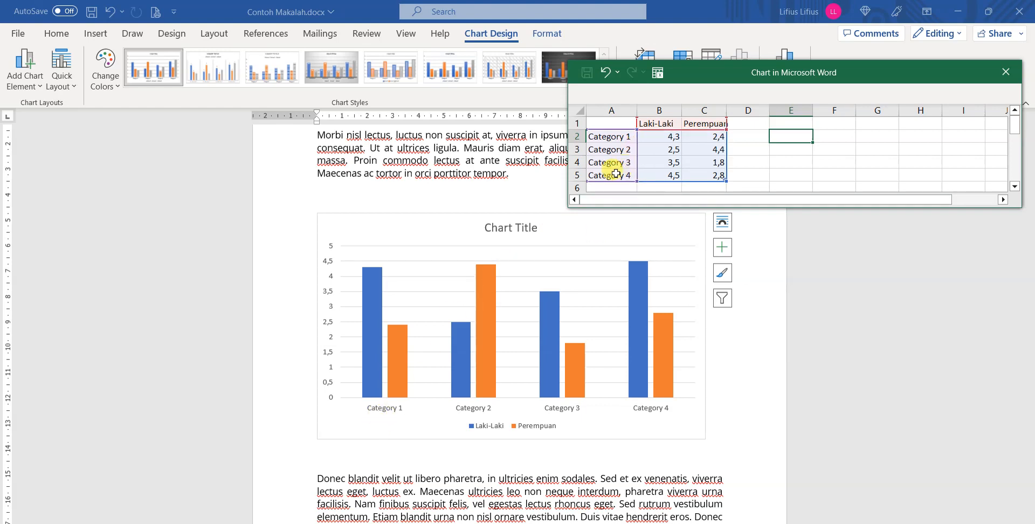
pyautogui.click(616, 174)
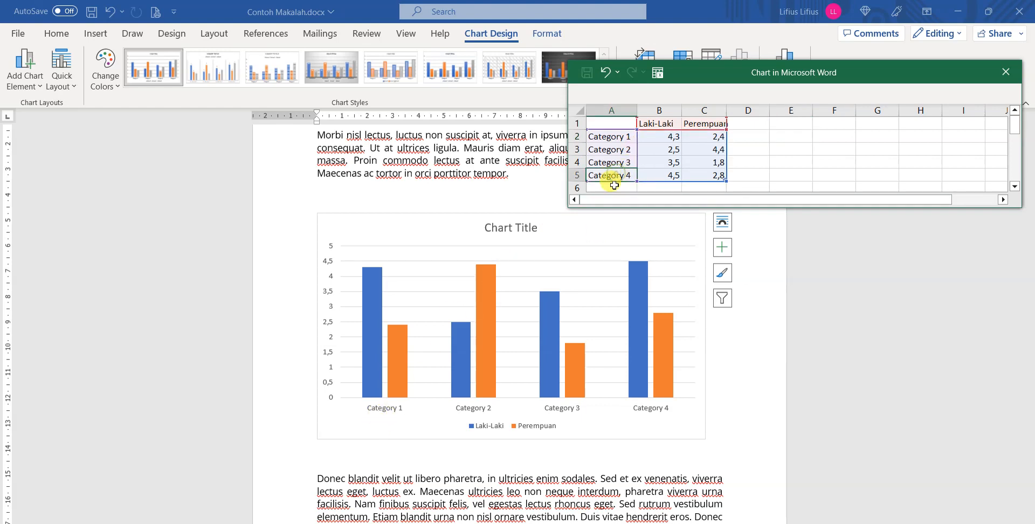
pyautogui.click(605, 139)
pyautogui.write('2019')
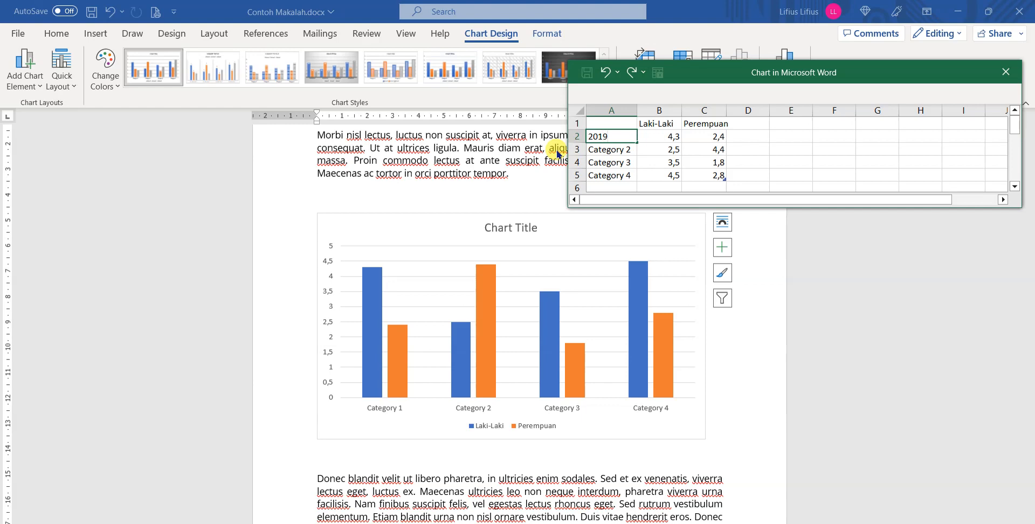
pyautogui.press('Return')
pyautogui.write('2020')
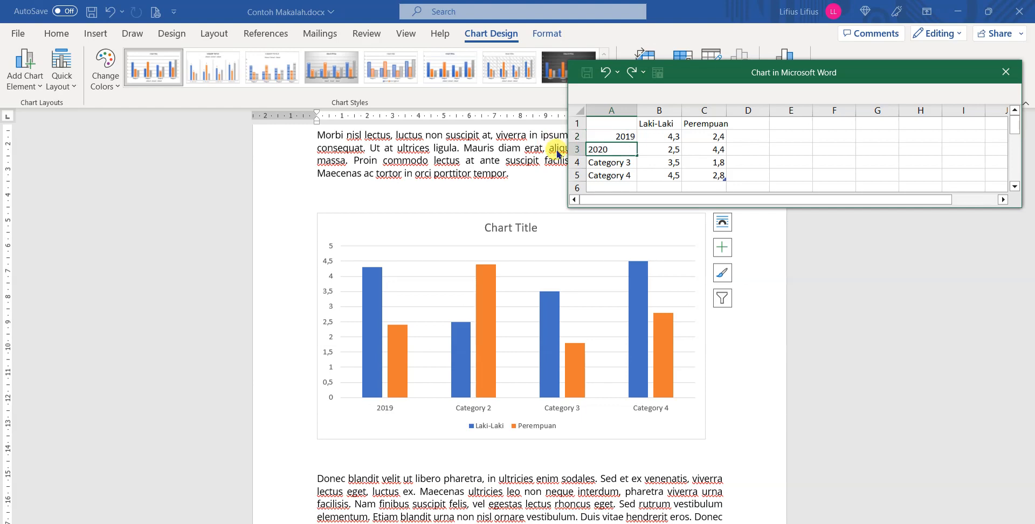
pyautogui.press('Return')
pyautogui.write('2021')
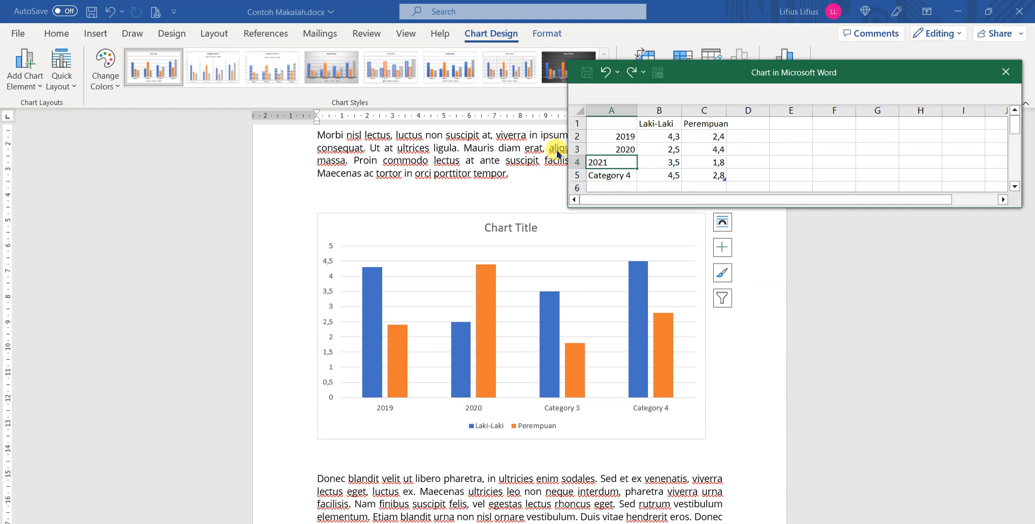
pyautogui.press('Return')
pyautogui.write('2022')
pyautogui.press('Return')
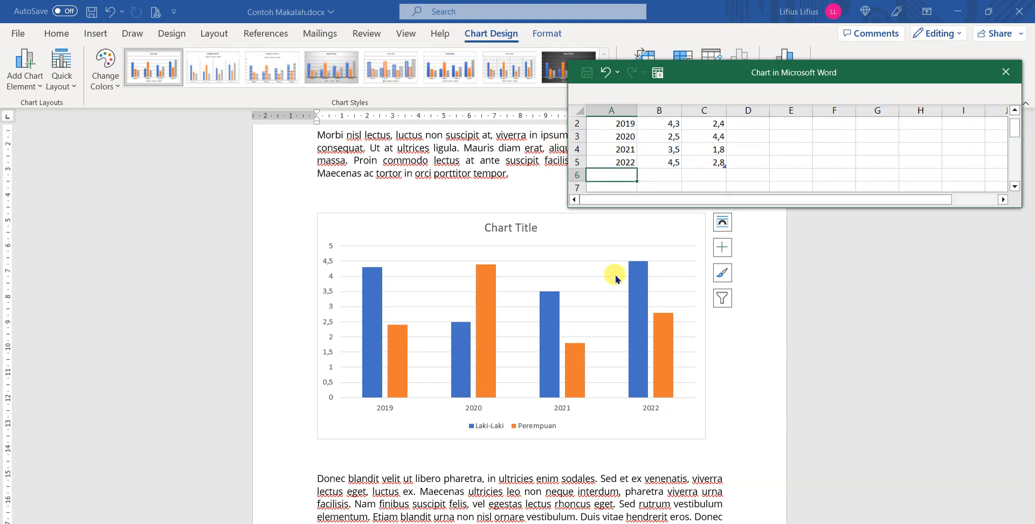
# Enlarge the chart data sheet and set the 2019 values to 100 for Laki-Laki and 200 for Perempuan.
pyautogui.moveTo(707, 207); pyautogui.dragTo(719, 270)
pyautogui.scroll(1, 712, 166)
pyautogui.click(669, 138)
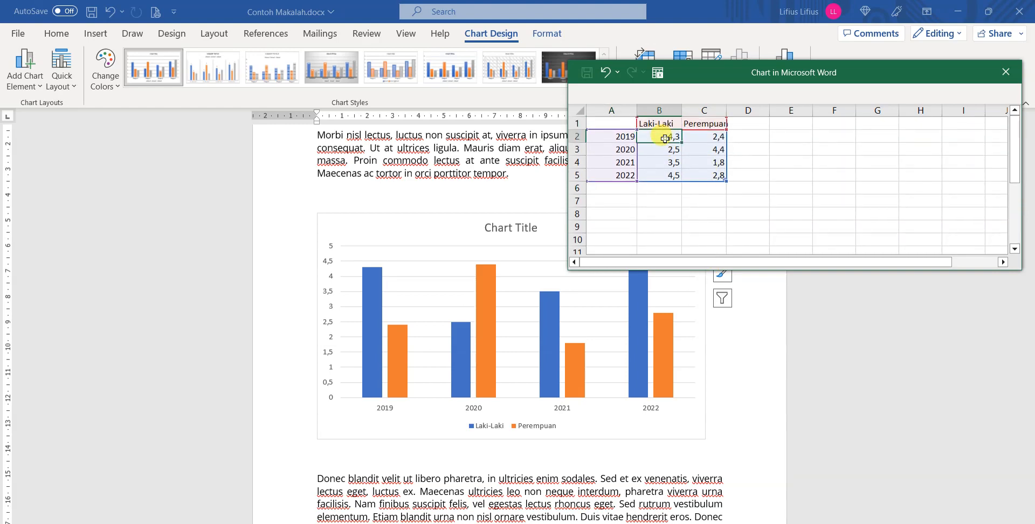
pyautogui.write('100')
pyautogui.press('Tab')
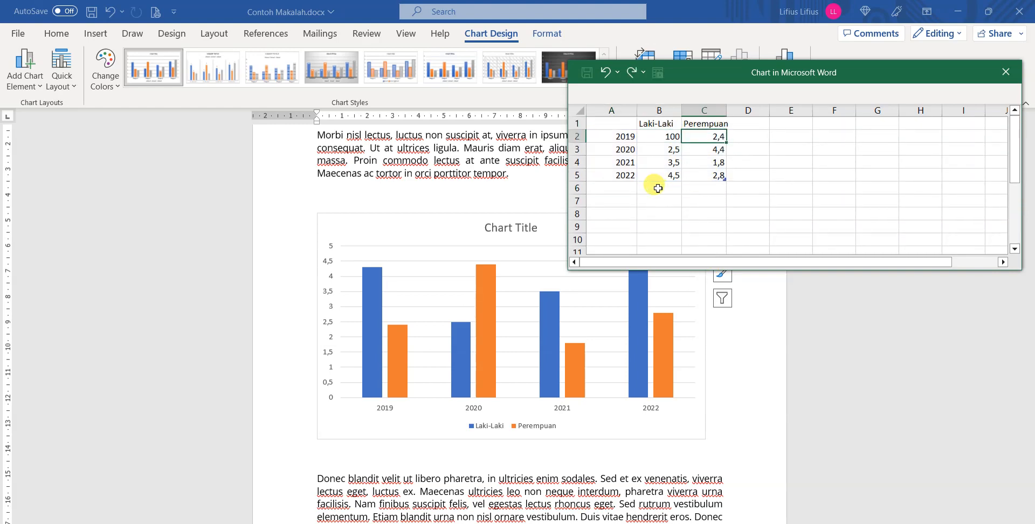
pyautogui.write('200')
pyautogui.press('Return')
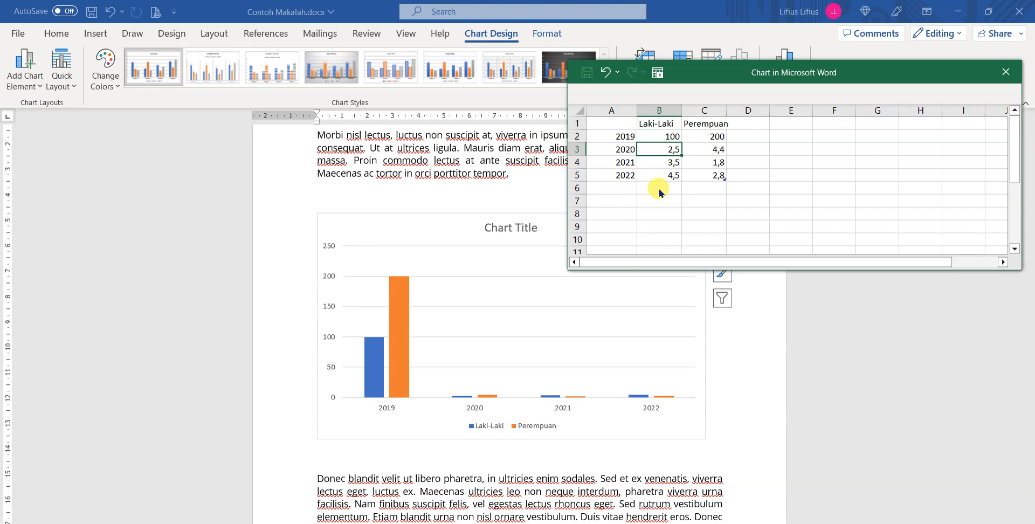
# Set the 2020 values to 150 for Laki-Laki and 220 for Perempuan.
pyautogui.write('1000')
pyautogui.press('Tab')
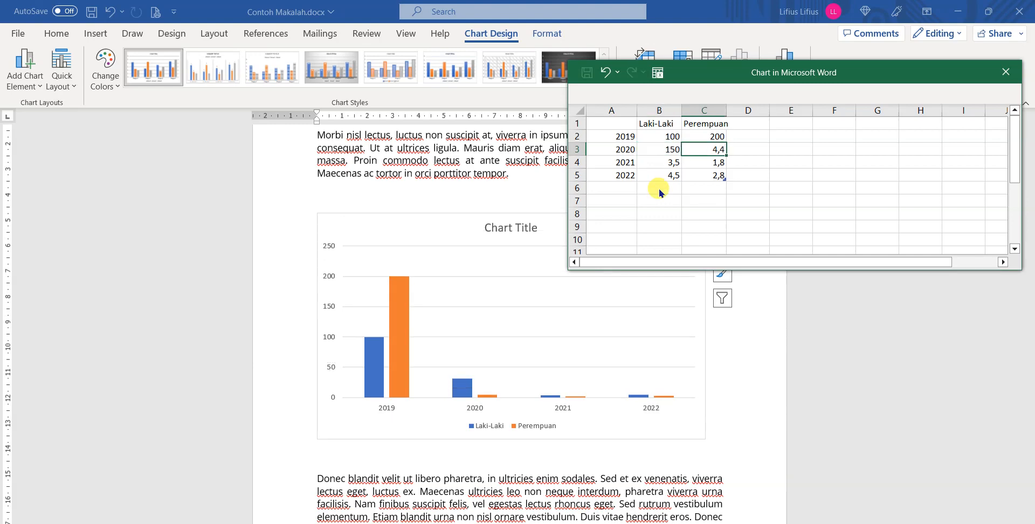
pyautogui.write('220')
pyautogui.press('Return')
# Set the 2021 values to 130 for Laki-Laki and 180 for Perempuan.
pyautogui.write('130')
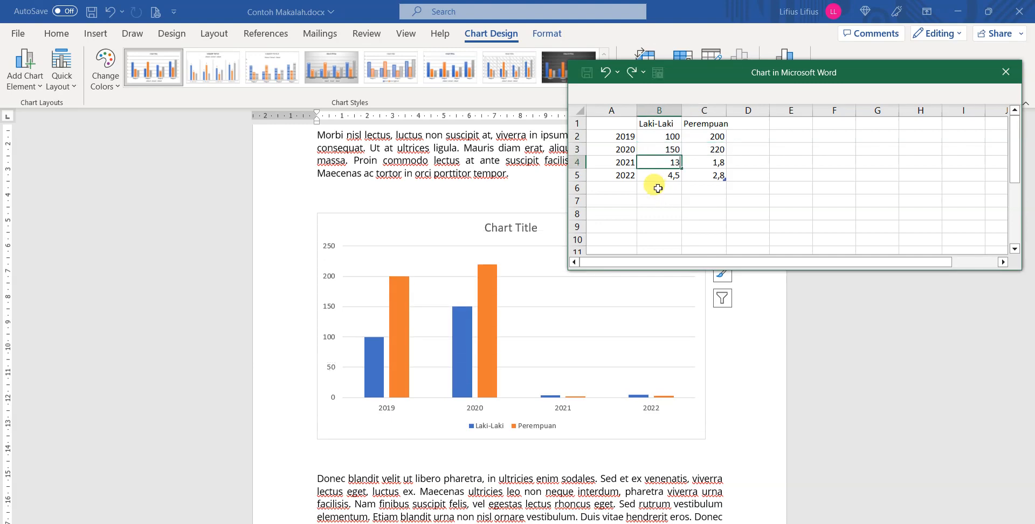
pyautogui.press('Tab')
pyautogui.write('10')
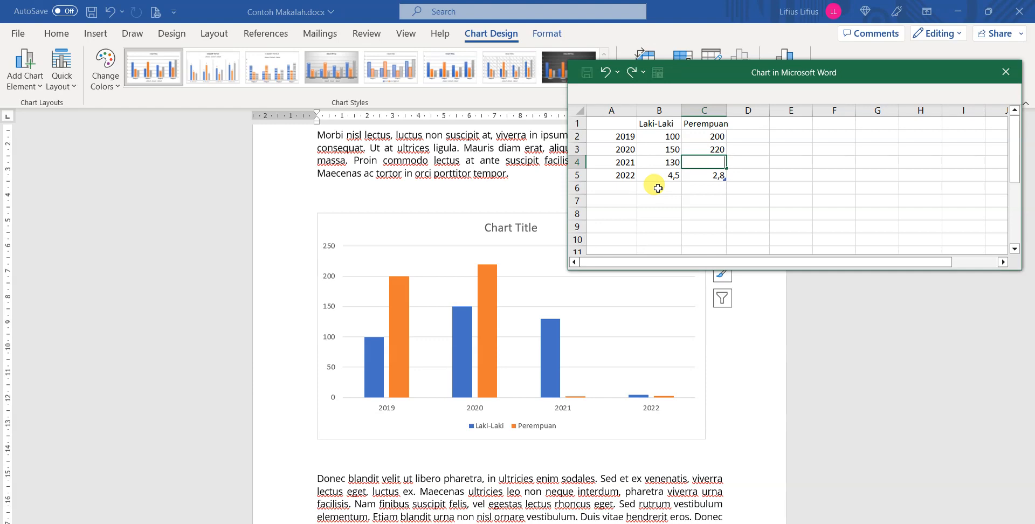
pyautogui.write('180')
pyautogui.press('Return')
# Set the 2022 values to 160 for Laki-Laki and 180 for Perempuan.
pyautogui.write('160')
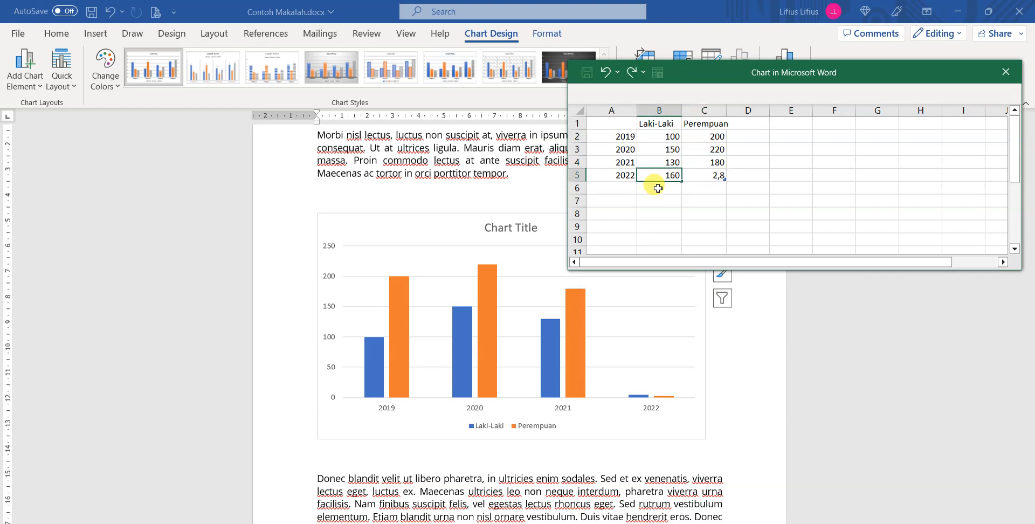
pyautogui.press('Tab')
pyautogui.write('1')
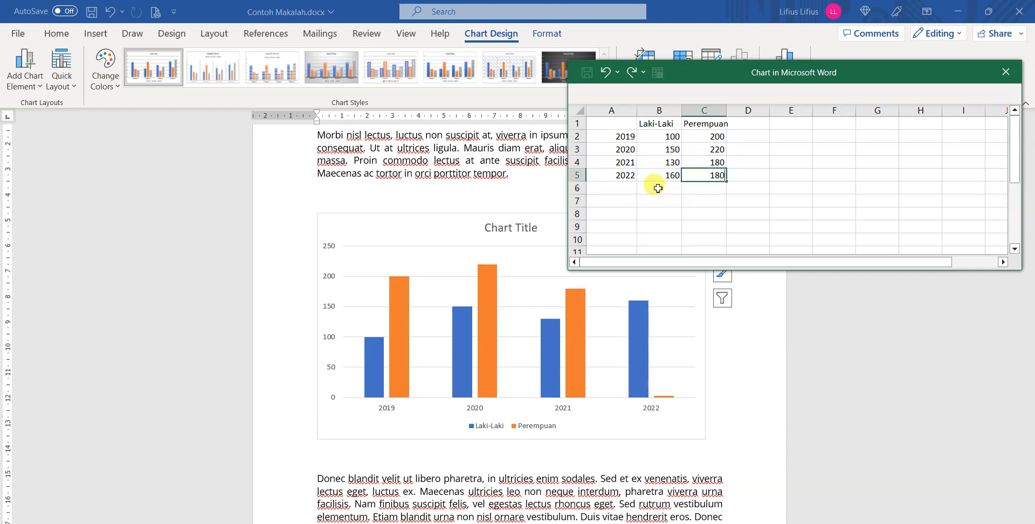
pyautogui.write('80')
pyautogui.press('Return')
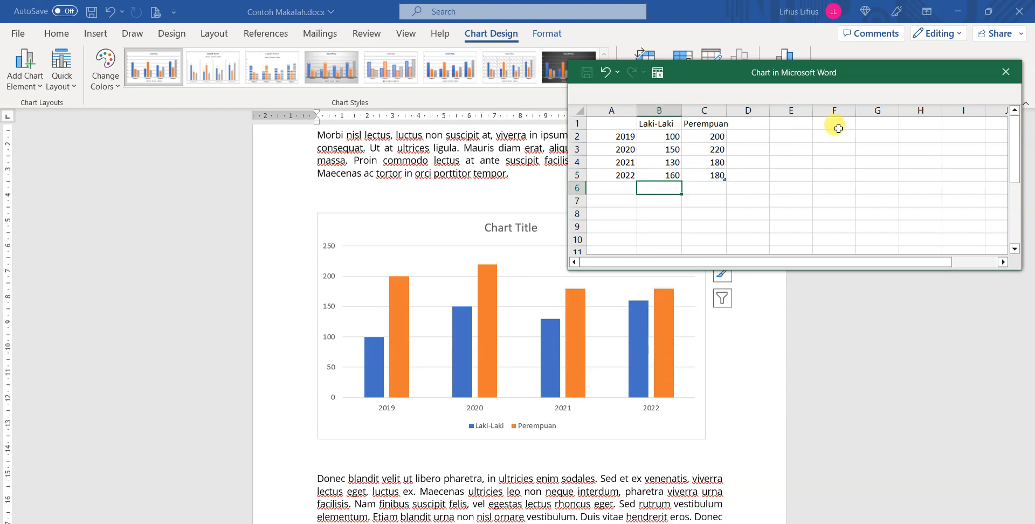
# Review the series headings, year labels and values in the data sheet against the chart.
pyautogui.moveTo(832, 76); pyautogui.dragTo(810, 70)
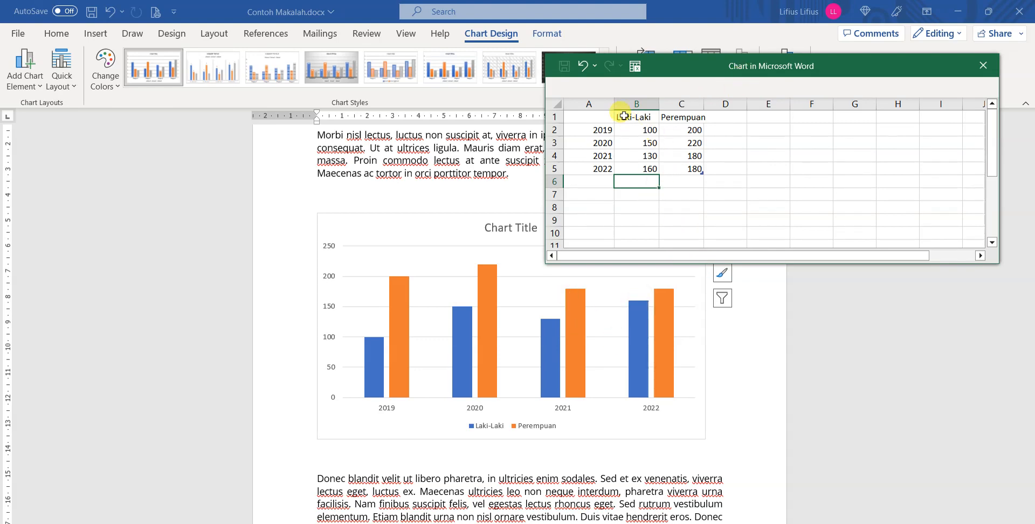
pyautogui.moveTo(624, 116); pyautogui.dragTo(681, 117)
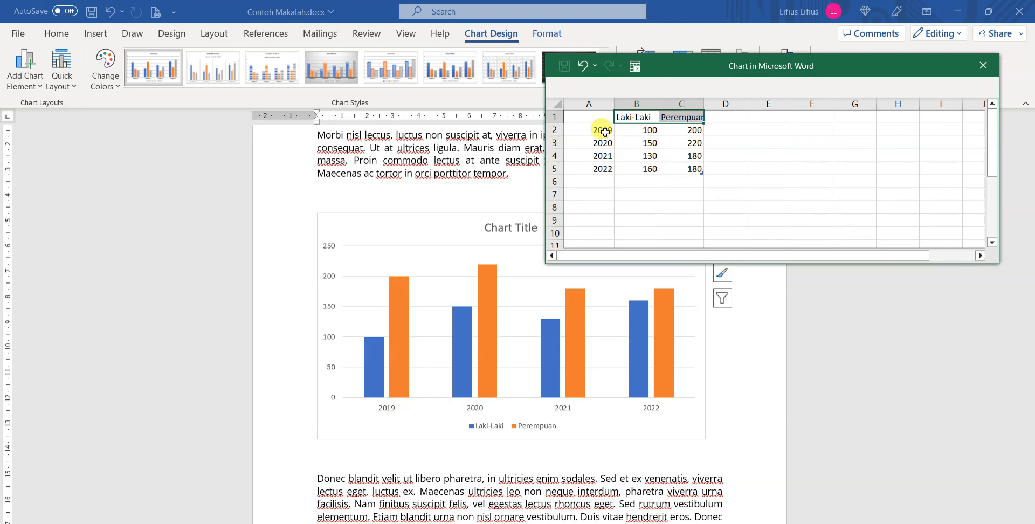
pyautogui.moveTo(605, 132); pyautogui.dragTo(603, 166)
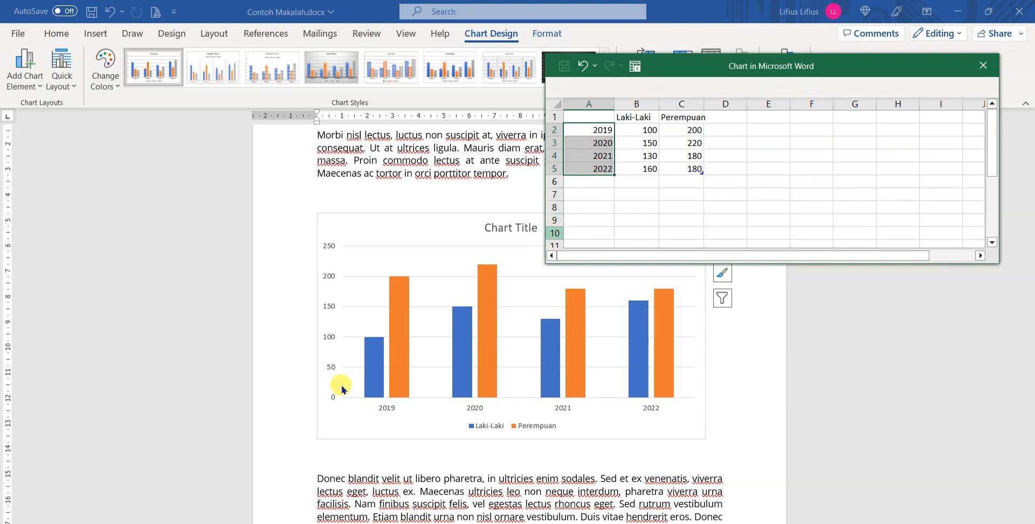
pyautogui.moveTo(634, 130); pyautogui.dragTo(679, 165)
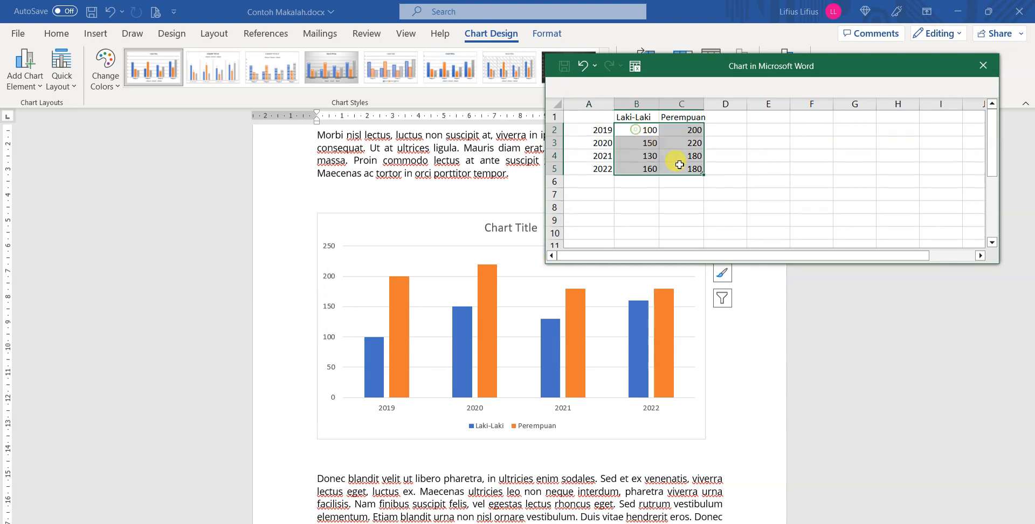
# Close the chart data sheet and deselect the chart in the document.
pyautogui.click(976, 75)
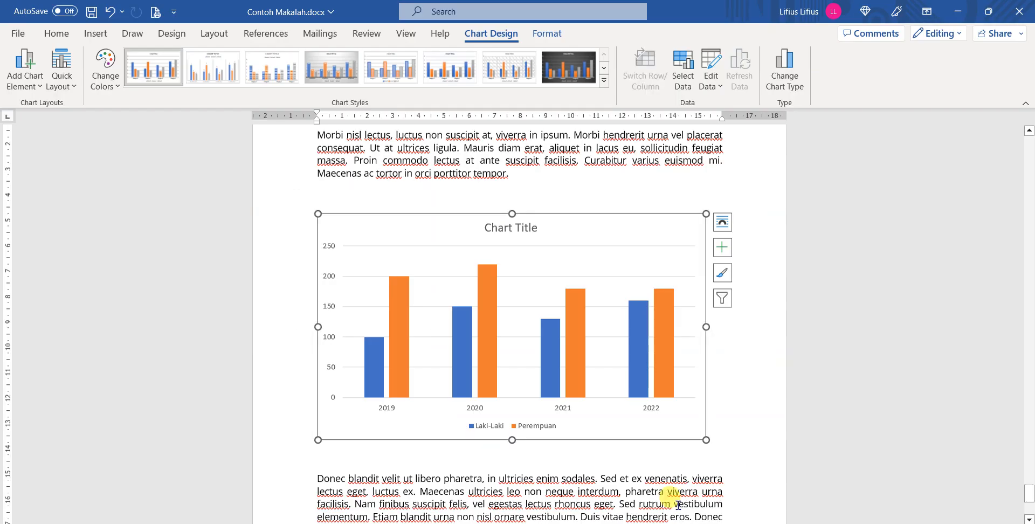
pyautogui.click(750, 362)
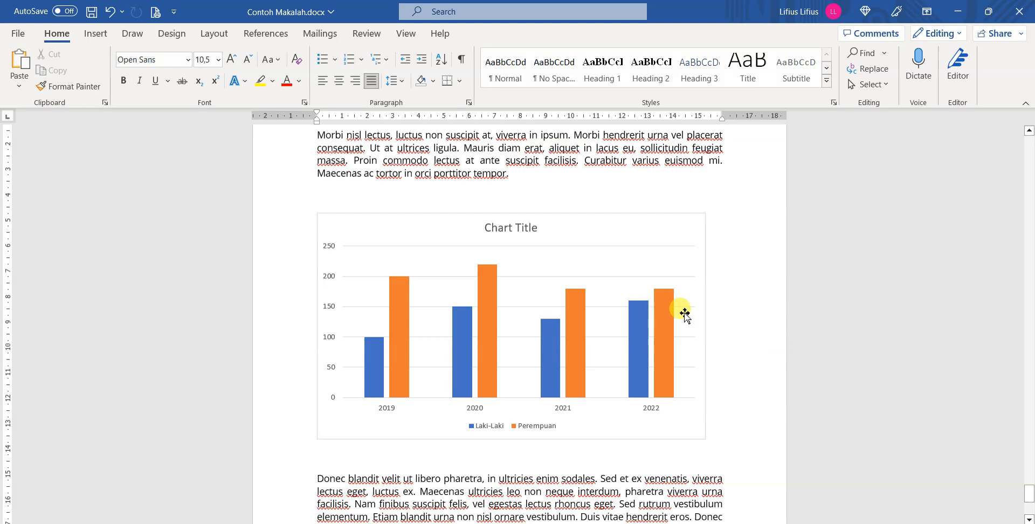
pyautogui.moveTo(671, 318)
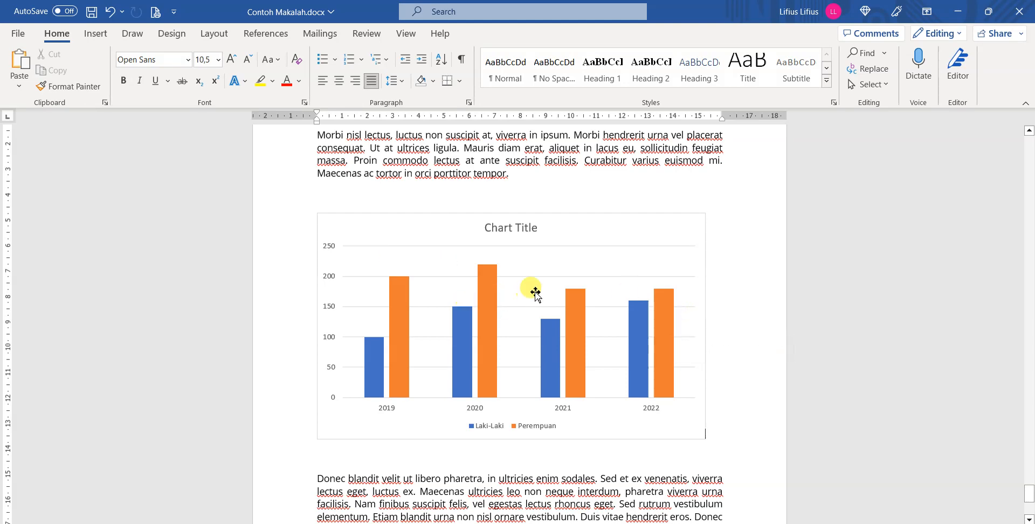
# Replace the chart's placeholder title with "GrafikPertumbuhan SIswa".
pyautogui.scroll(2, 552, 272)
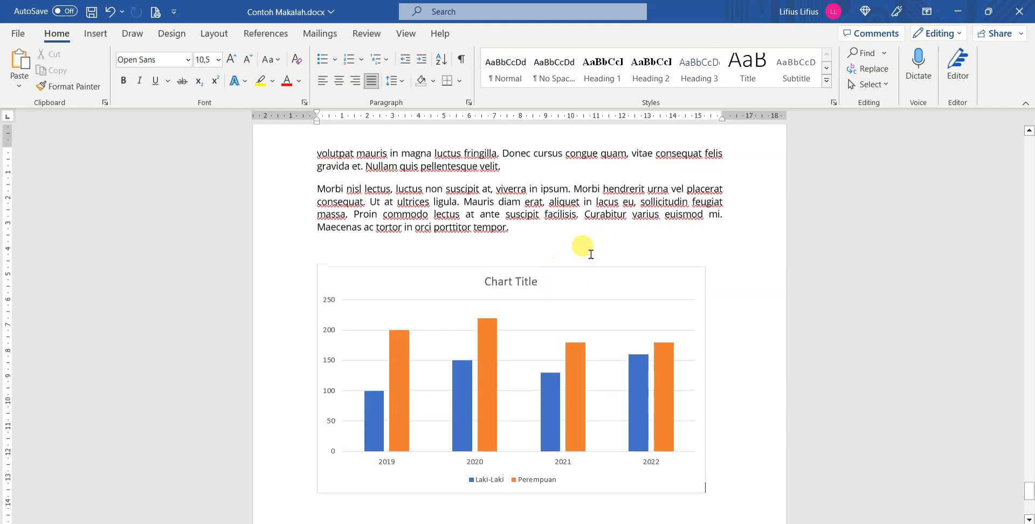
pyautogui.click(489, 278)
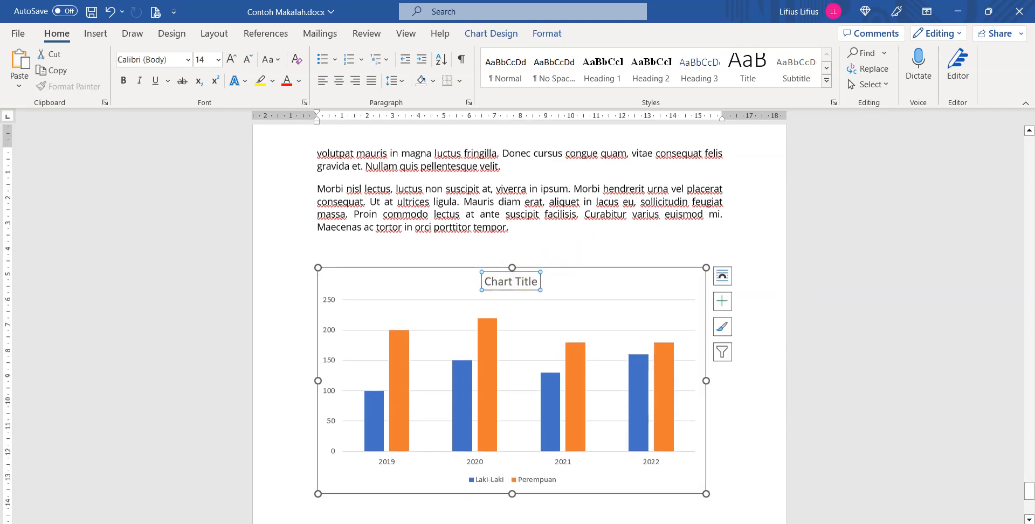
pyautogui.doubleClick(510, 282)
pyautogui.press('Escape')
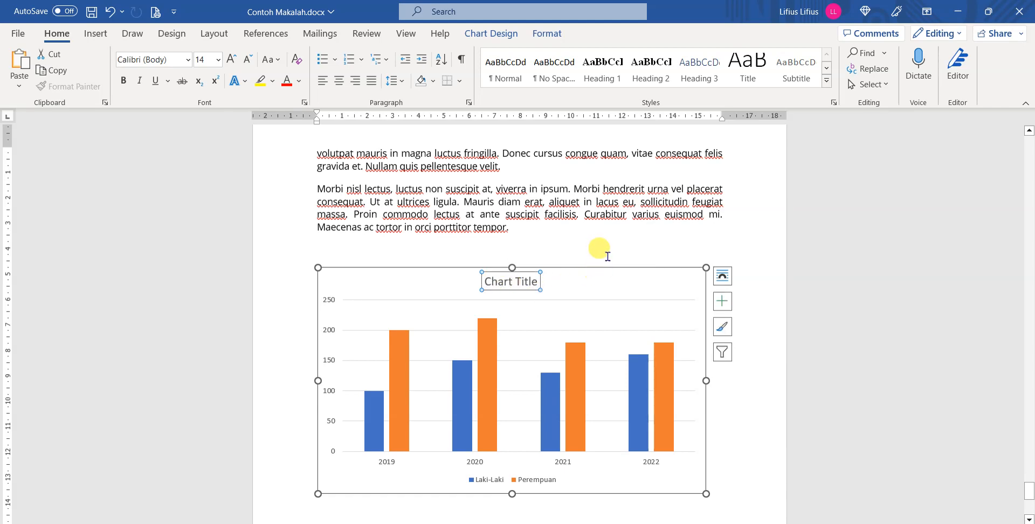
pyautogui.click(526, 281)
pyautogui.doubleClick(525, 281)
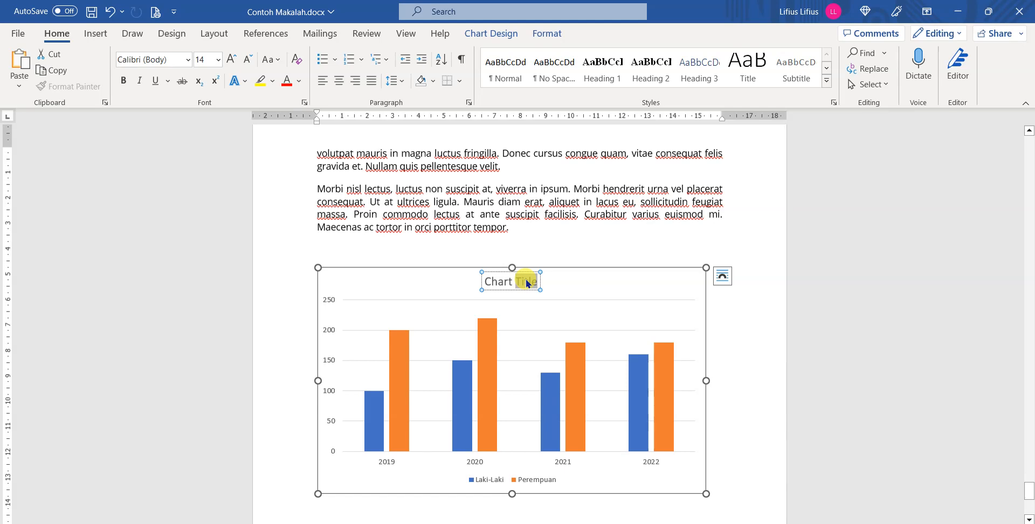
pyautogui.hotkey('ctrl', 'a')
pyautogui.write('Grafik per')
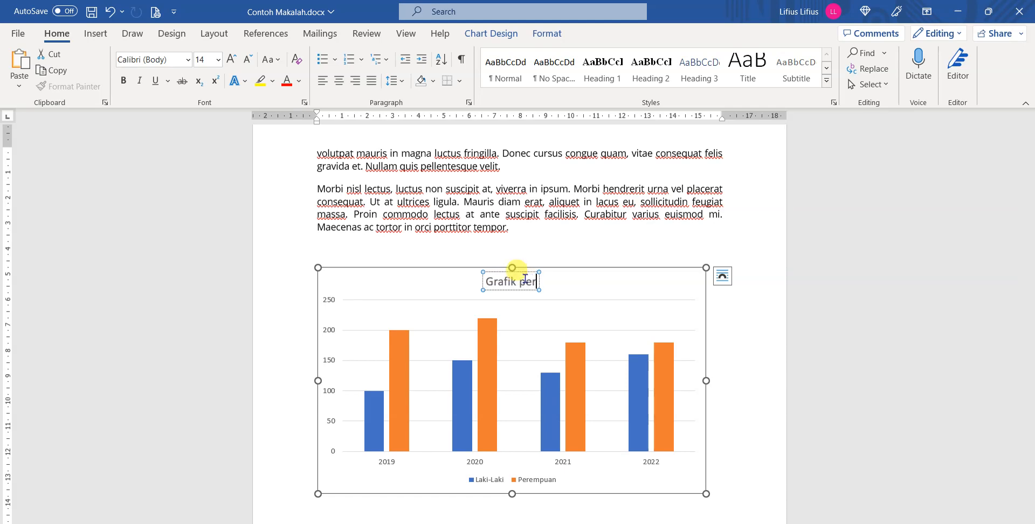
pyautogui.write('tum')
pyautogui.press('BackSpace')
pyautogui.press('BackSpace')
pyautogui.press('BackSpace')
pyautogui.press('BackSpace')
pyautogui.press('BackSpace')
pyautogui.press('BackSpace')
pyautogui.press('BackSpace')
pyautogui.write('Pertumbuhan SIswa')
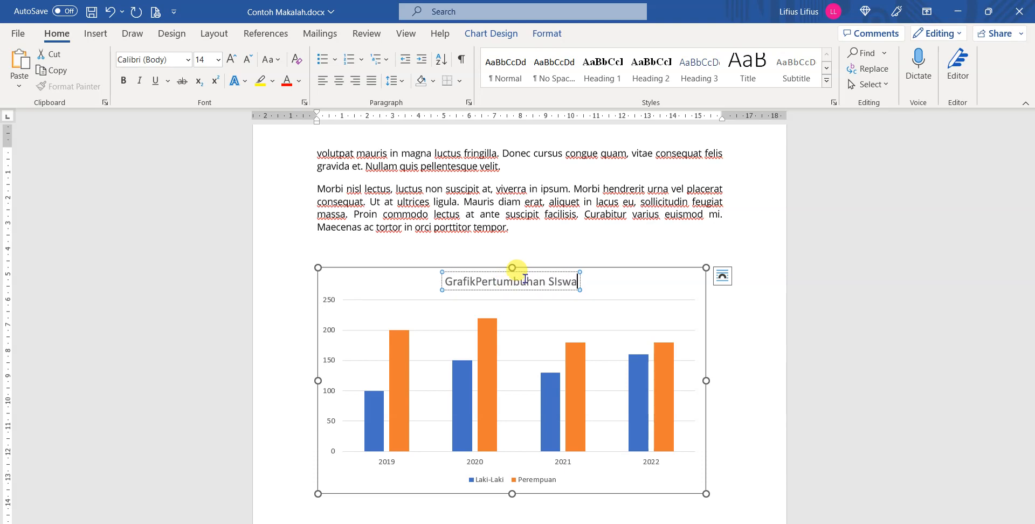
pyautogui.click(616, 289)
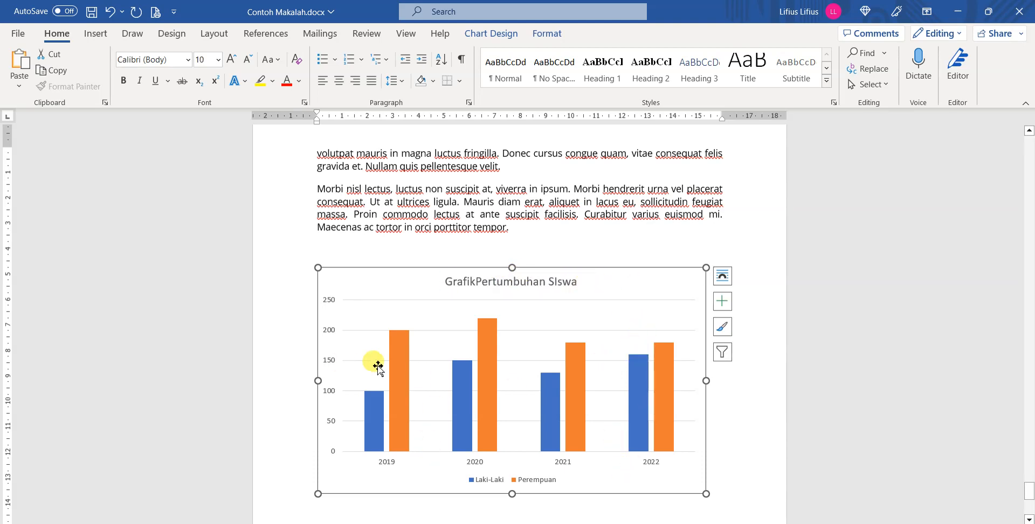
# Fill the Perempuan column series with the standard green colour.
pyautogui.click(399, 391)
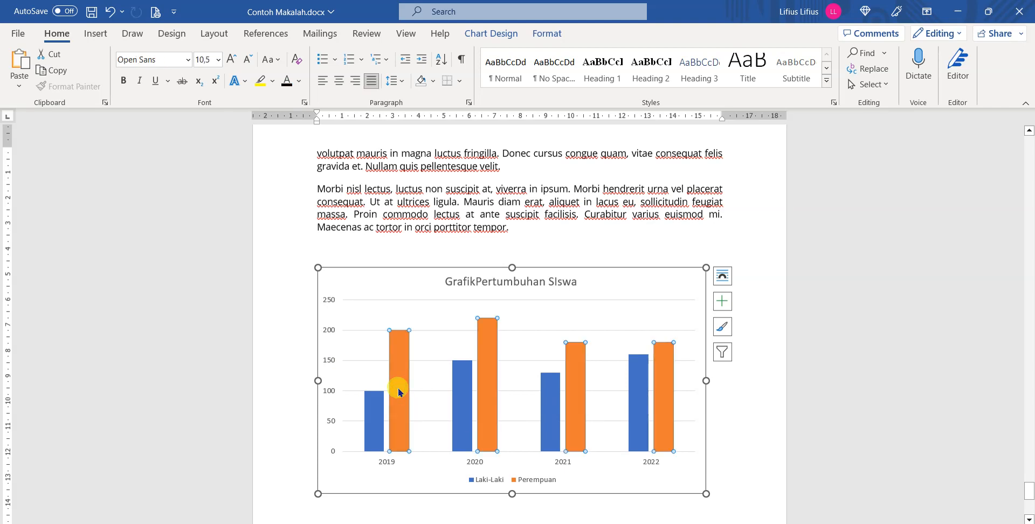
pyautogui.rightClick(398, 390)
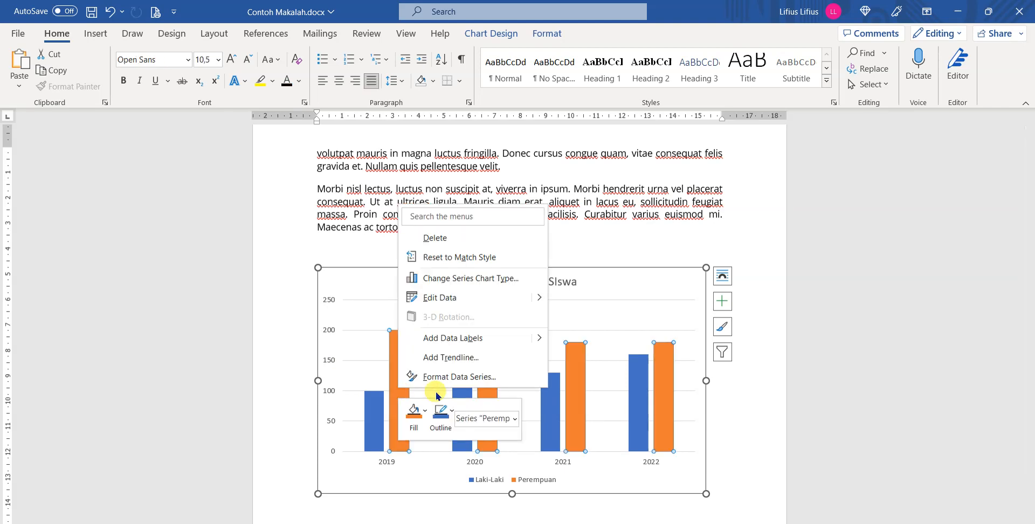
pyautogui.click(425, 420)
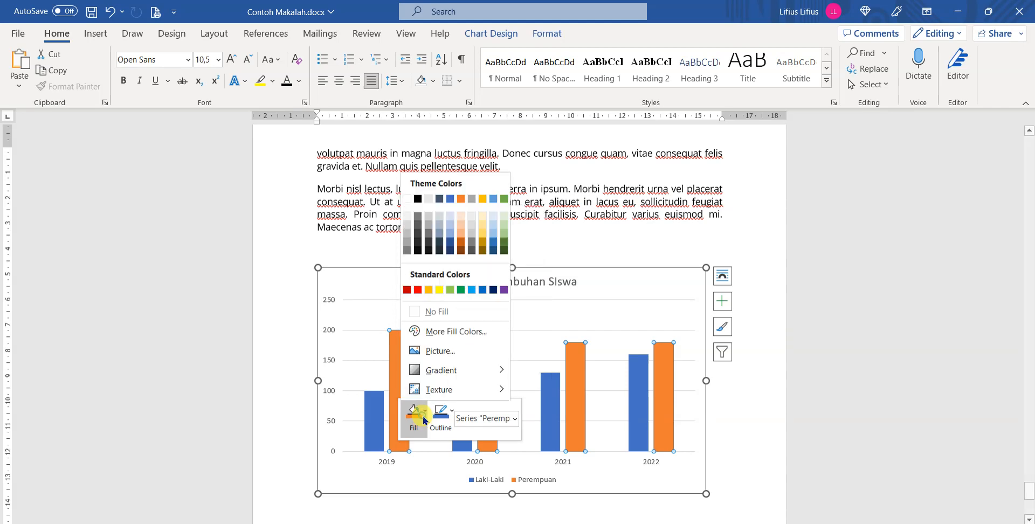
pyautogui.click(460, 291)
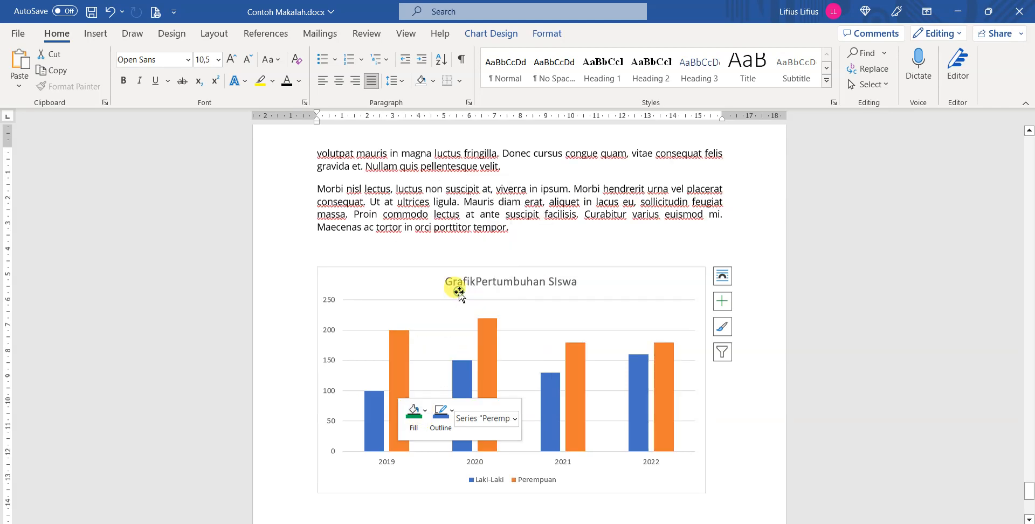
# Fill the Laki-Laki column series with the standard red colour and deselect the series.
pyautogui.click(377, 415)
pyautogui.rightClick(377, 414)
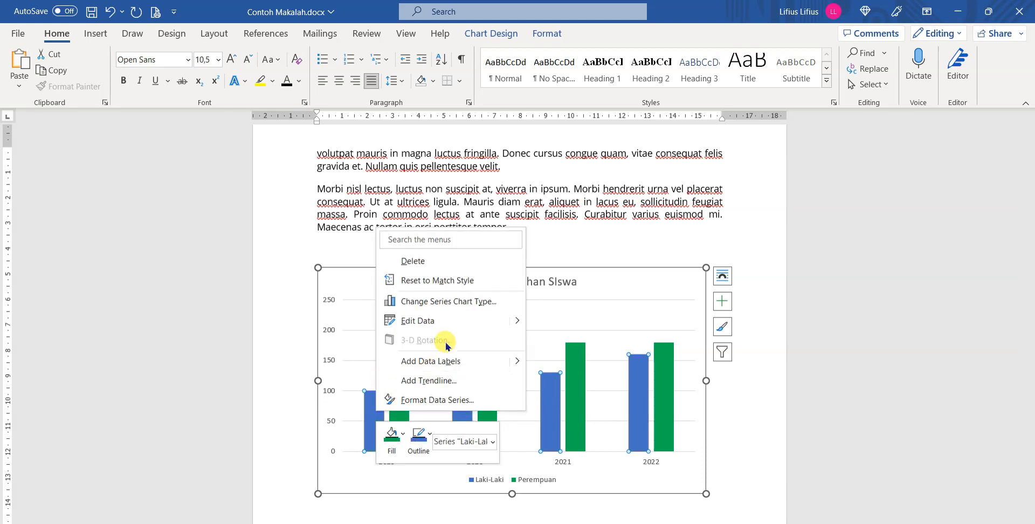
pyautogui.click(401, 440)
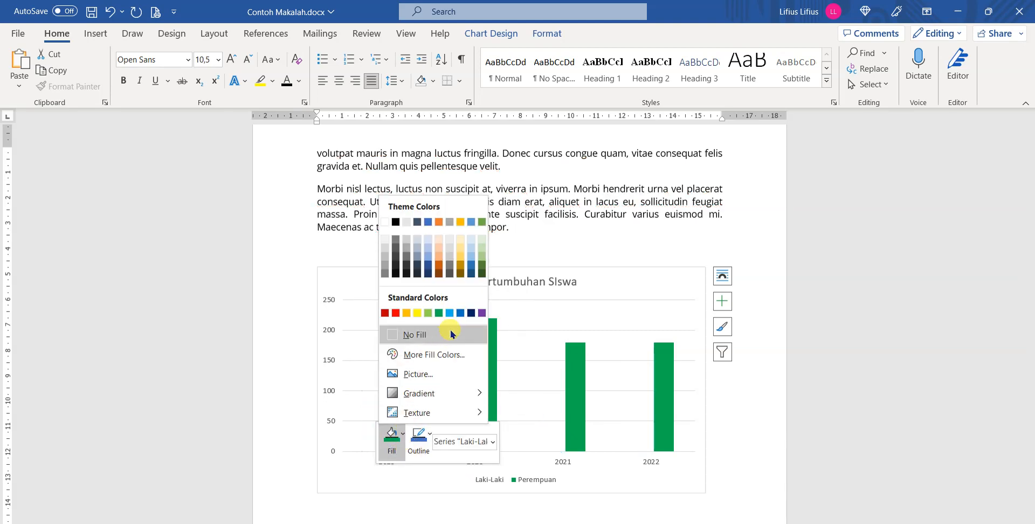
pyautogui.click(395, 313)
pyautogui.click(620, 478)
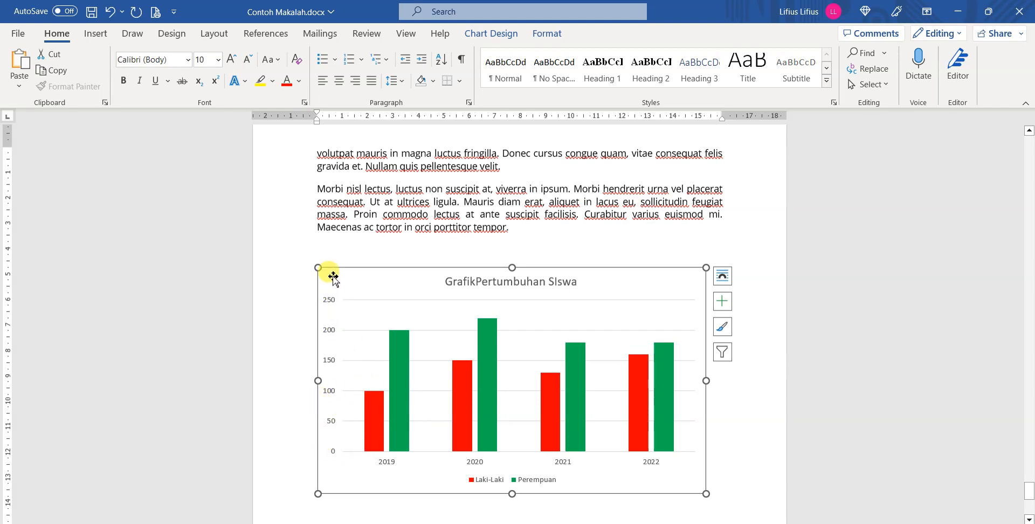
# Open the formatting options of the chart's vertical axis and set its major unit to 25.
pyautogui.click(512, 34)
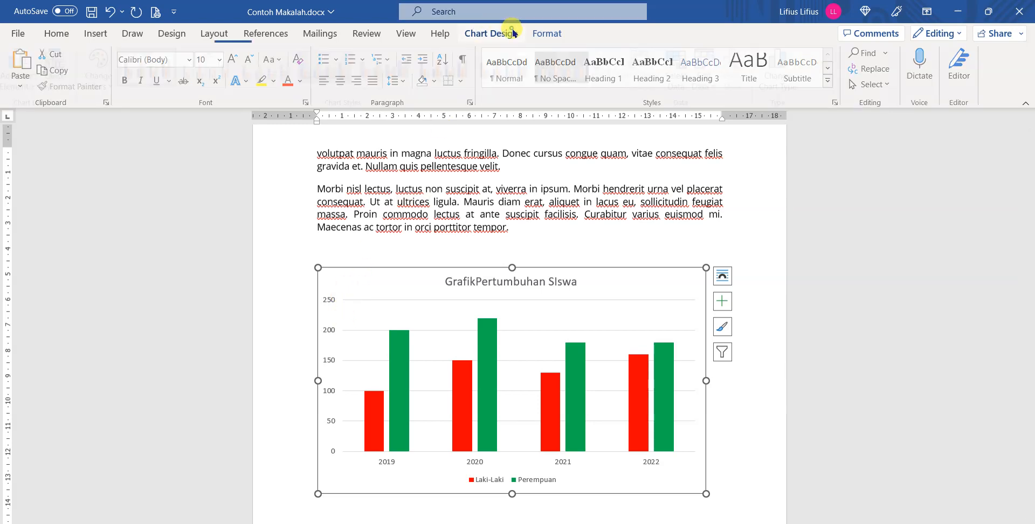
pyautogui.click(545, 33)
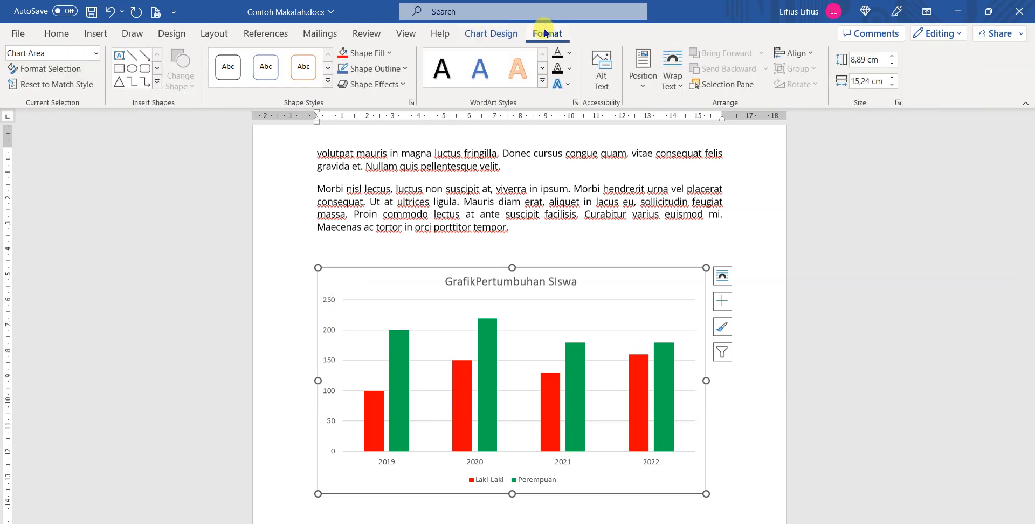
pyautogui.click(330, 304)
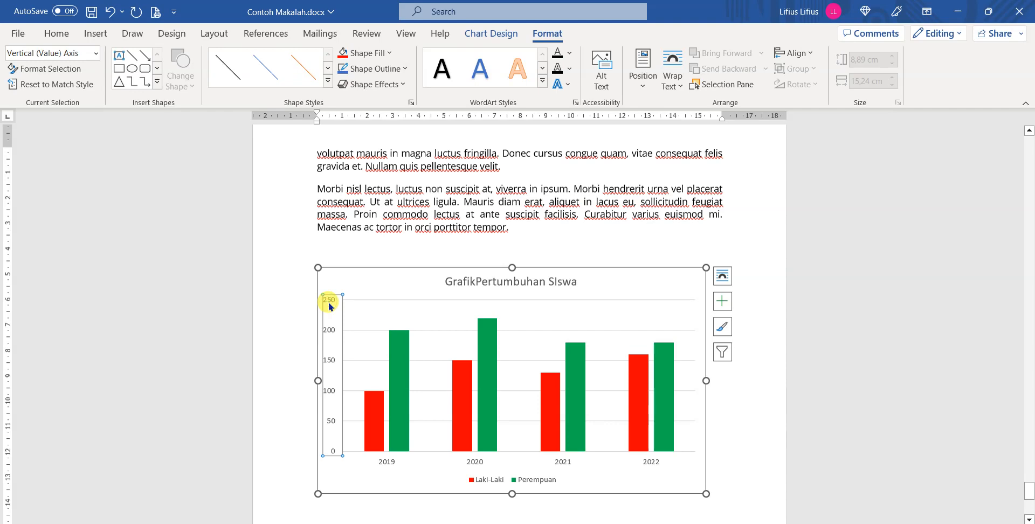
pyautogui.rightClick(331, 307)
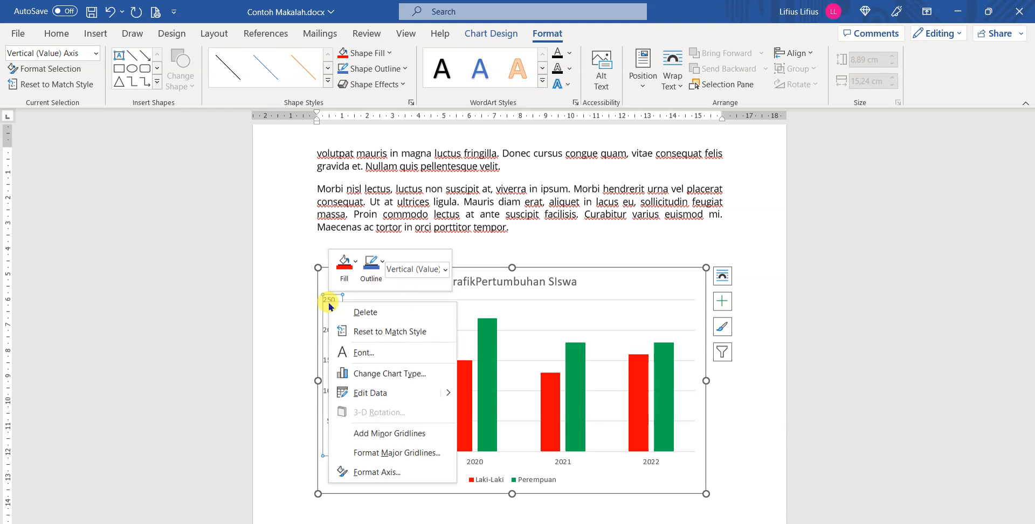
pyautogui.click(396, 471)
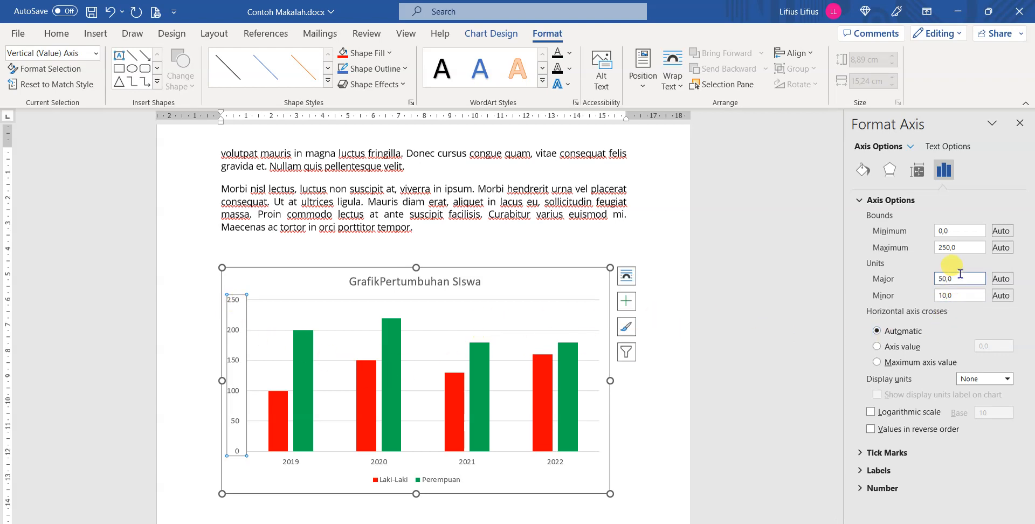
pyautogui.click(968, 277)
pyautogui.moveTo(957, 279); pyautogui.dragTo(934, 287)
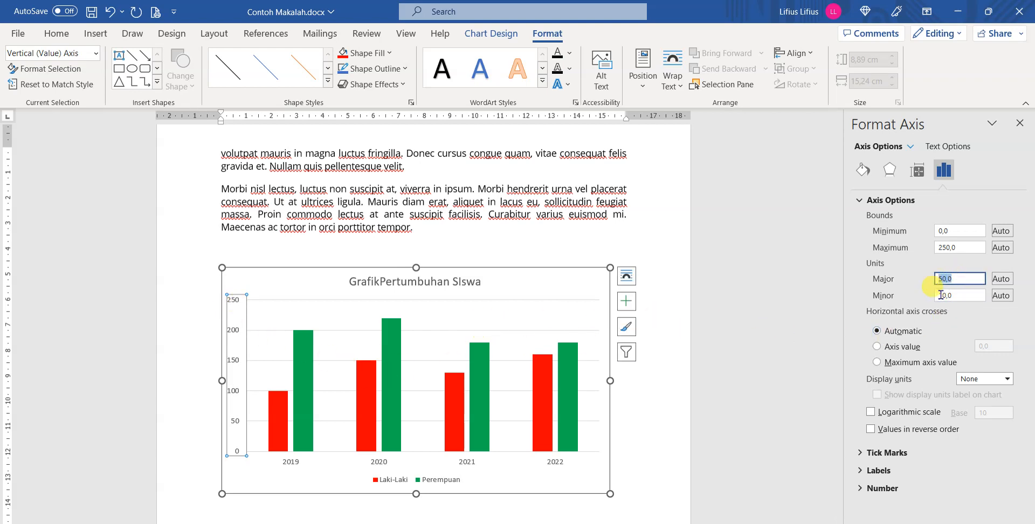
pyautogui.write('25')
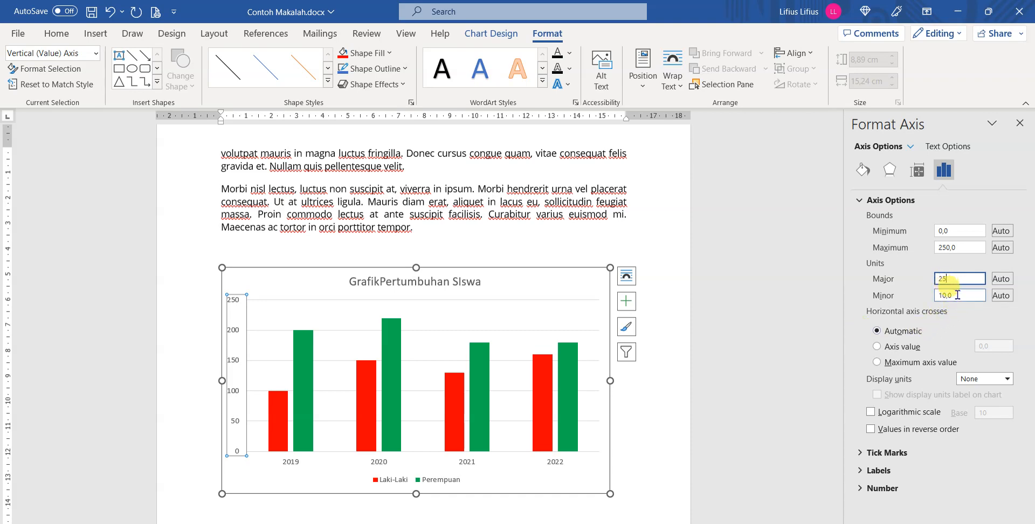
# Set the vertical axis minor unit to 15 and apply it to the chart.
pyautogui.click(958, 295)
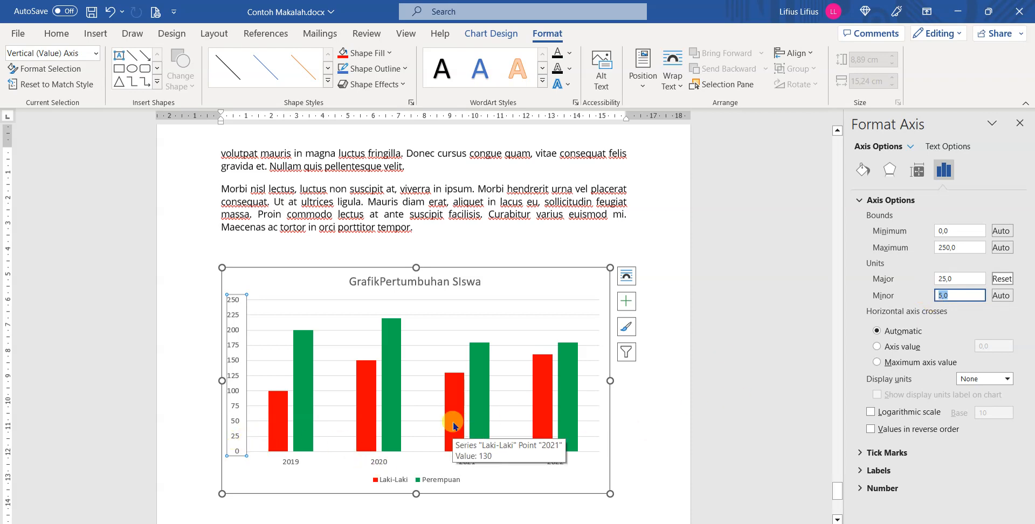
pyautogui.write('15')
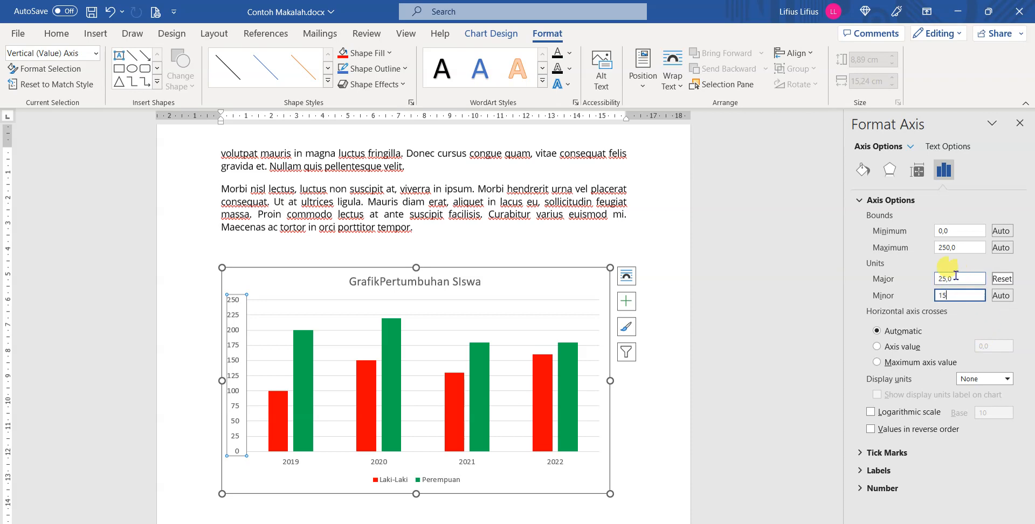
pyautogui.click(474, 217)
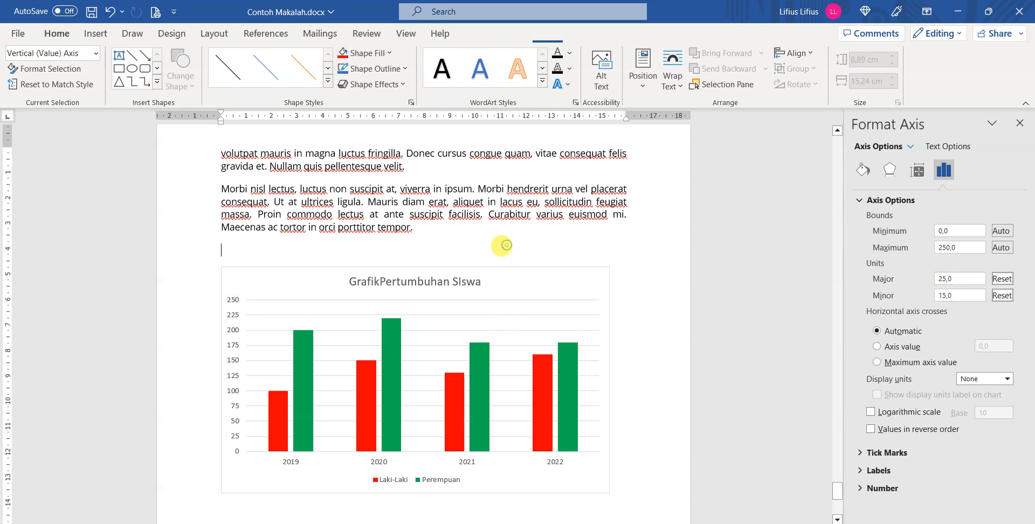
pyautogui.click(246, 361)
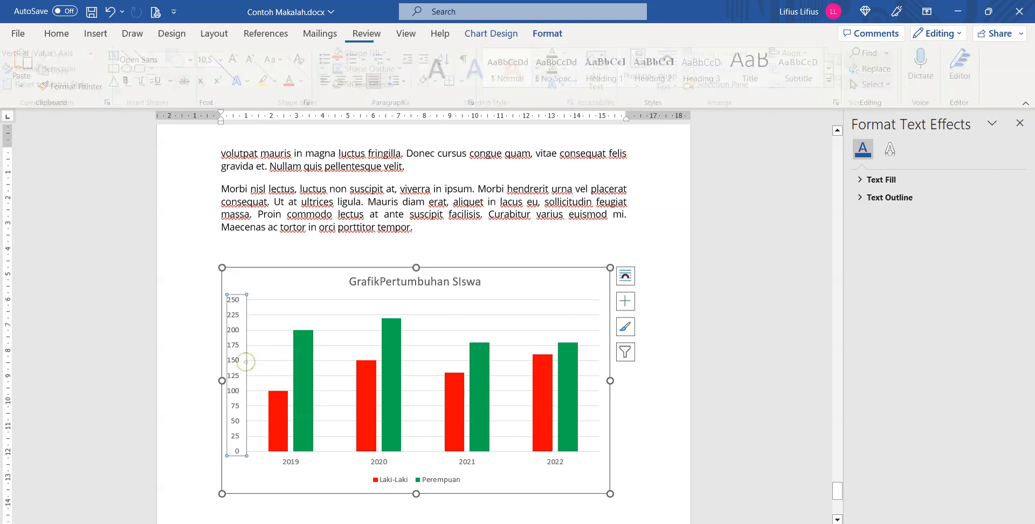
# Browse the available chart styles and preview the Line, Pie and Area chart types for the chart.
pyautogui.click(389, 312)
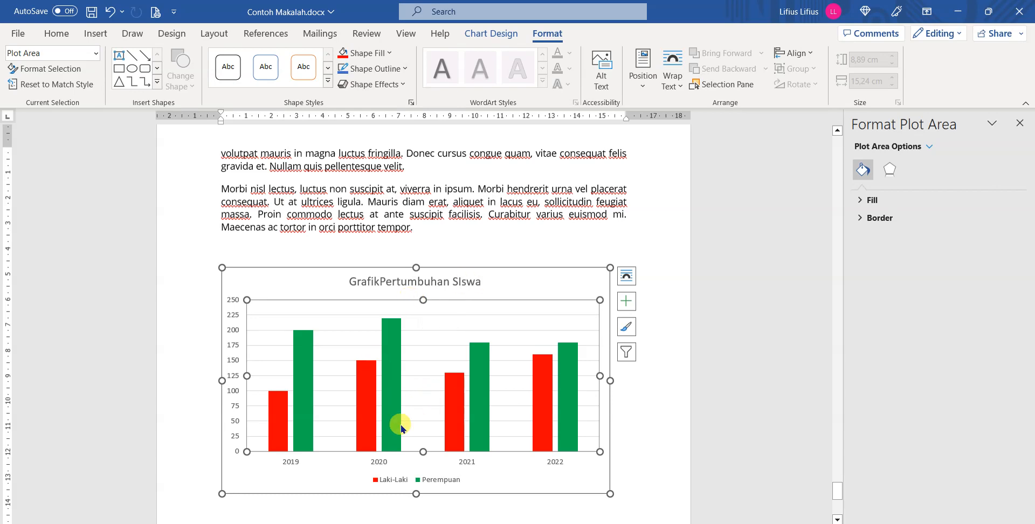
pyautogui.click(501, 33)
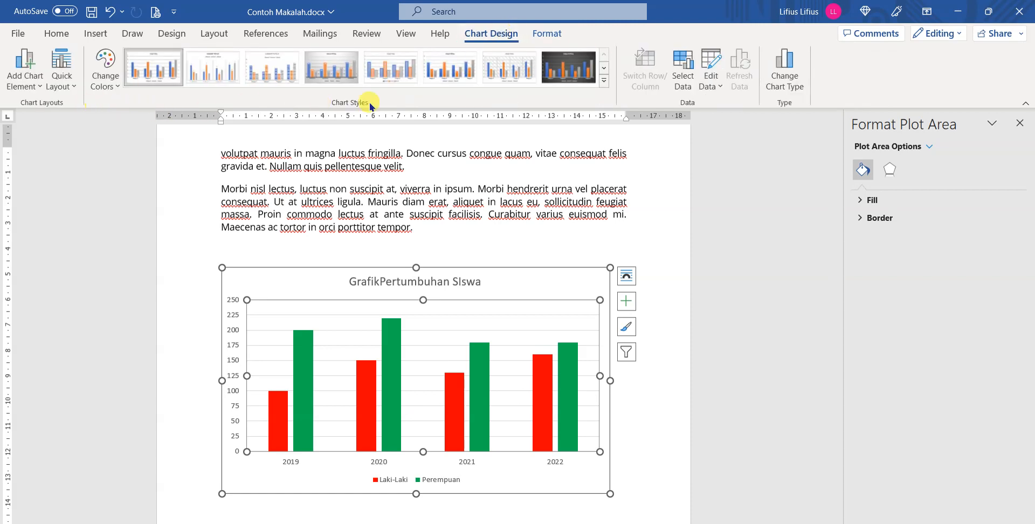
pyautogui.click(605, 81)
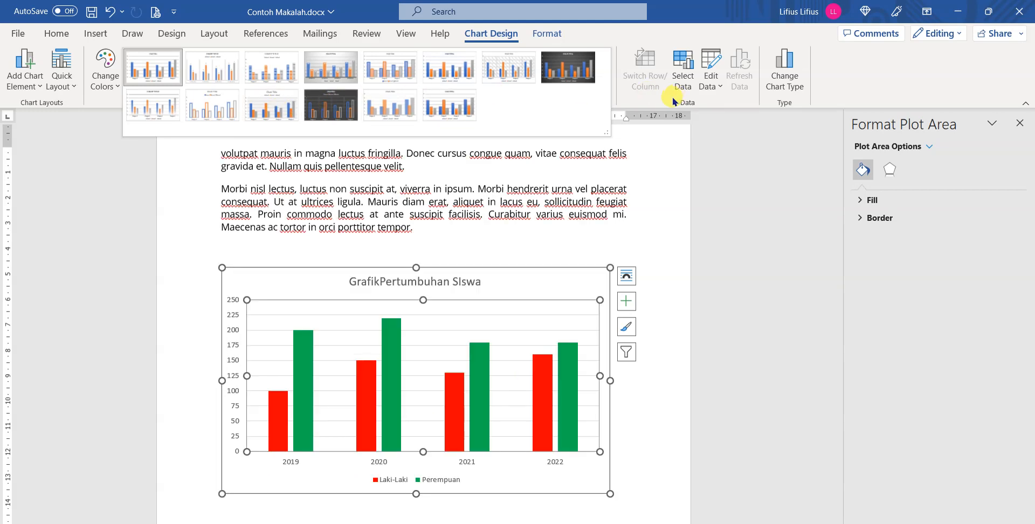
pyautogui.click(888, 86)
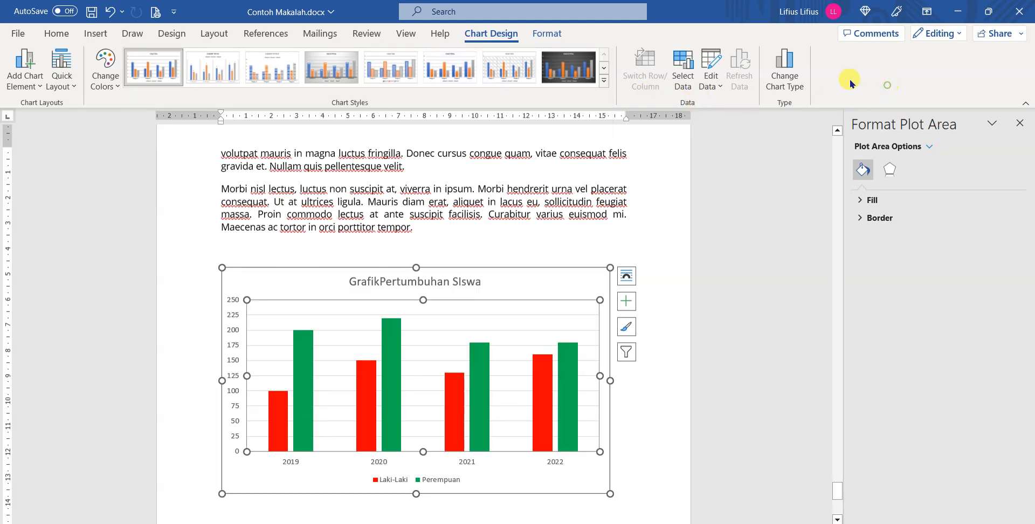
pyautogui.click(790, 70)
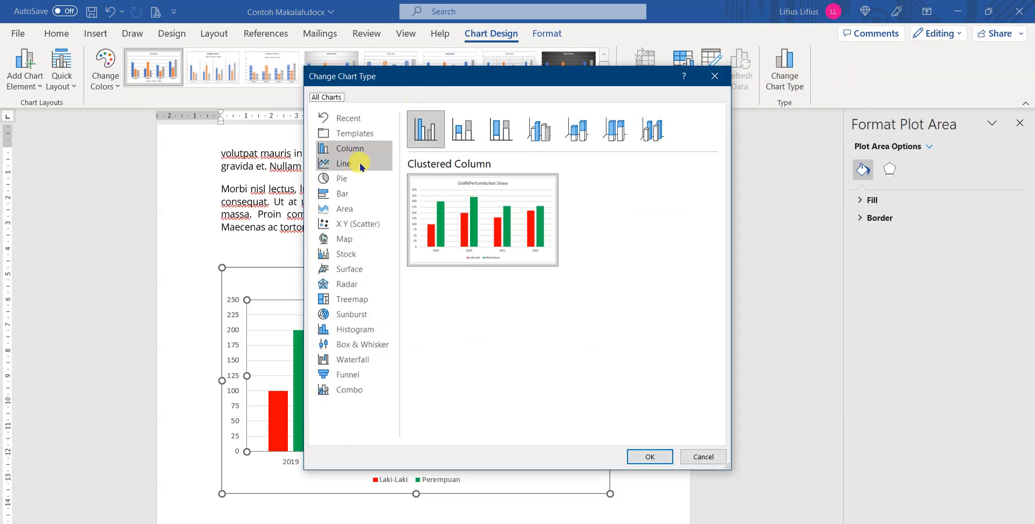
pyautogui.click(350, 164)
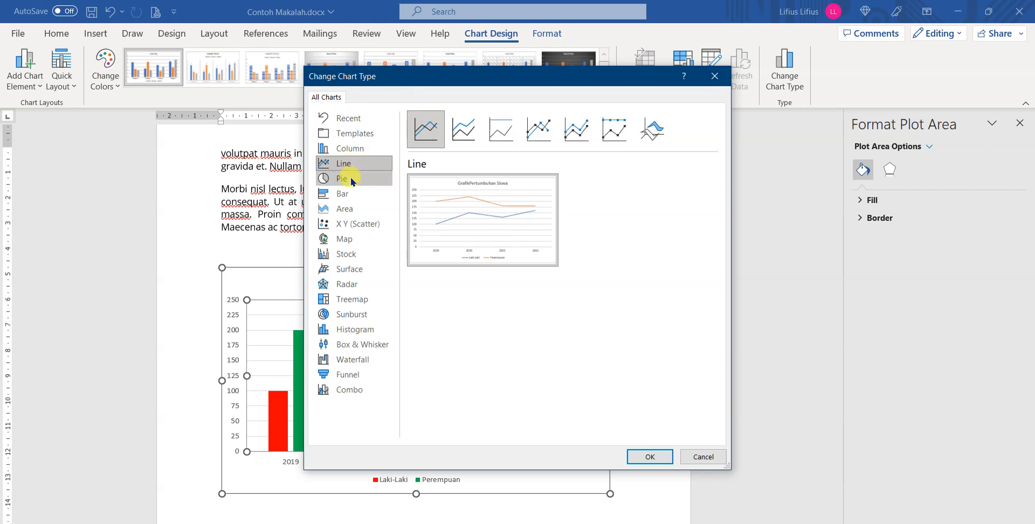
pyautogui.click(351, 180)
pyautogui.click(347, 153)
pyautogui.click(347, 135)
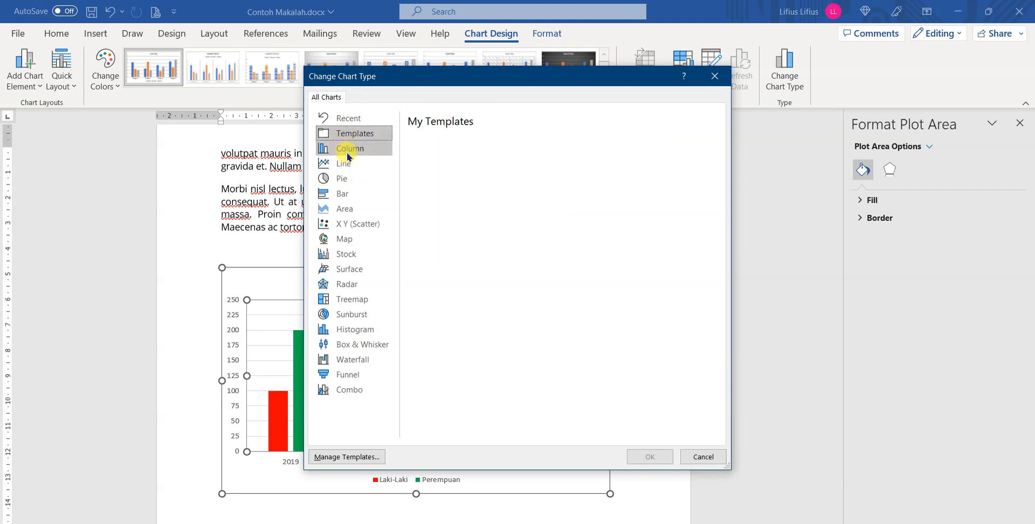
pyautogui.click(348, 151)
pyautogui.click(351, 212)
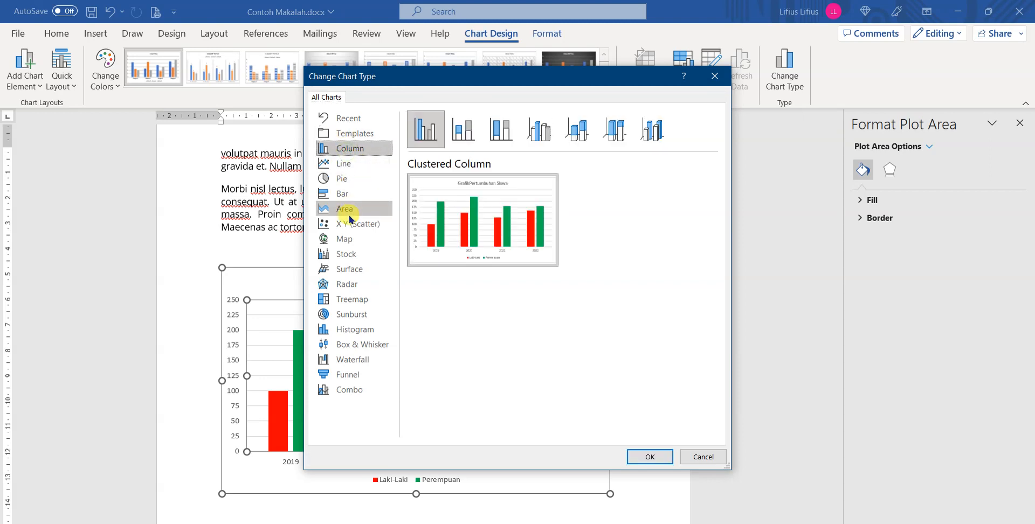
pyautogui.click(350, 182)
pyautogui.click(343, 164)
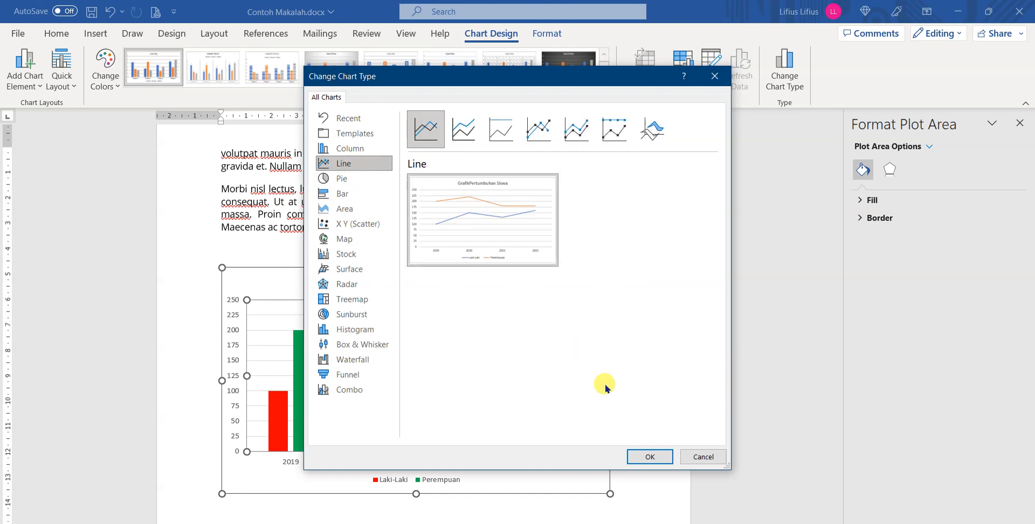
# Change the chart type to 3-D Column after previewing the 3-D stacked column variants.
pyautogui.click(336, 151)
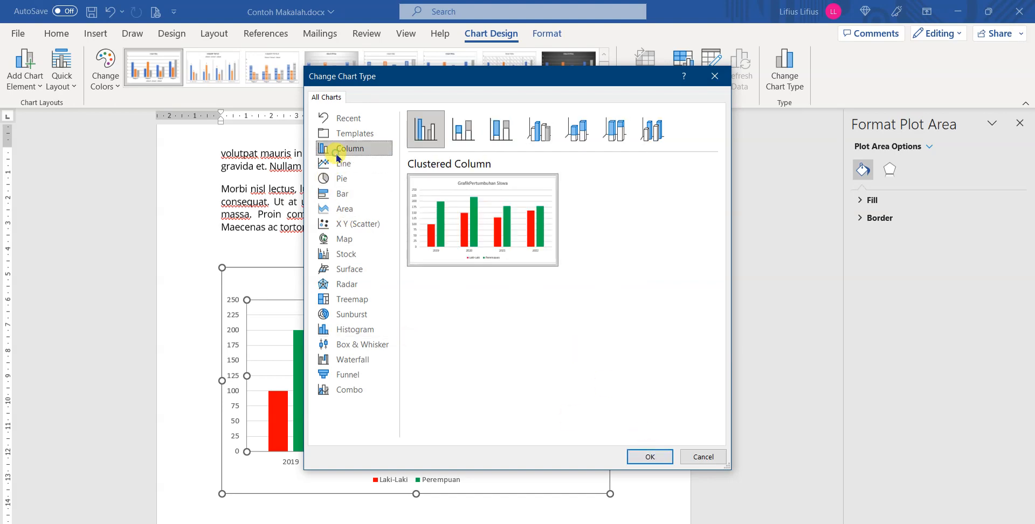
pyautogui.click(579, 134)
pyautogui.click(612, 132)
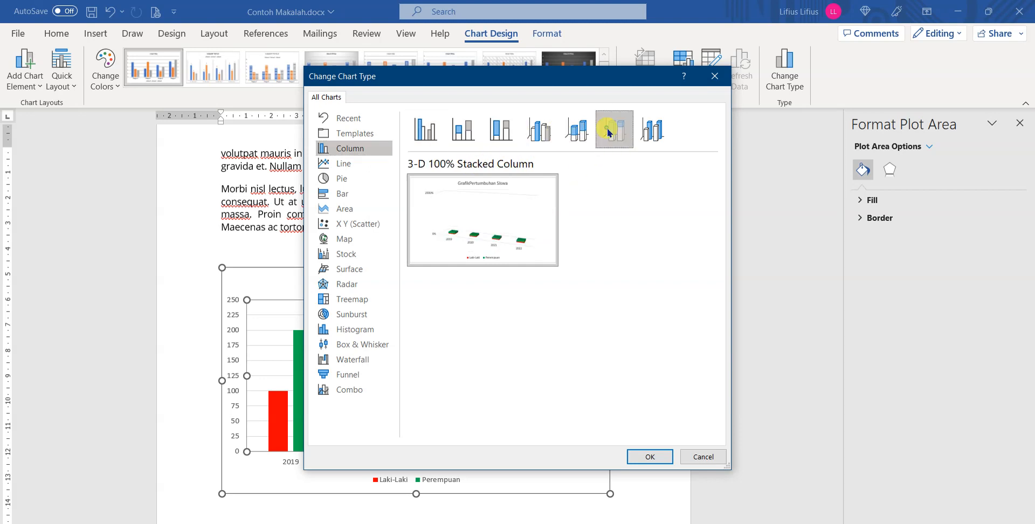
pyautogui.click(659, 131)
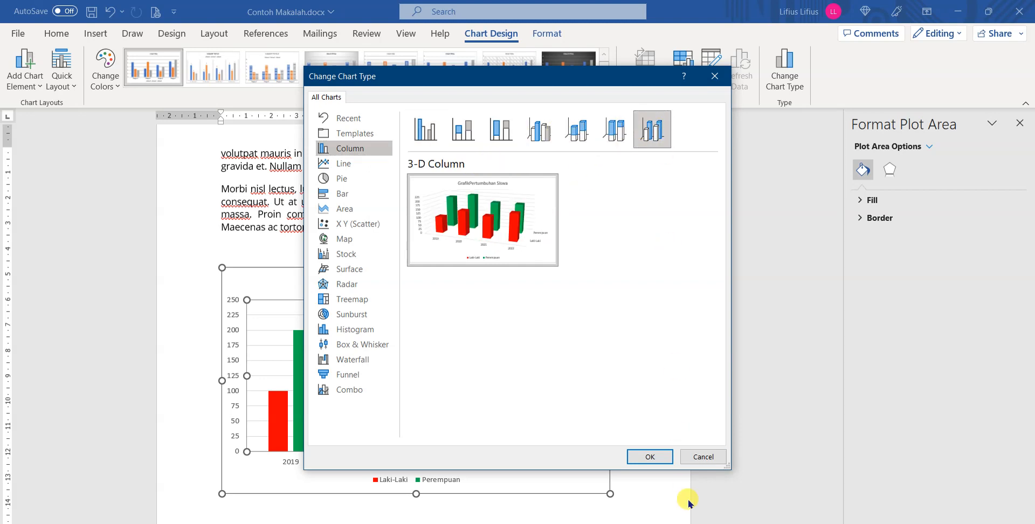
pyautogui.click(651, 456)
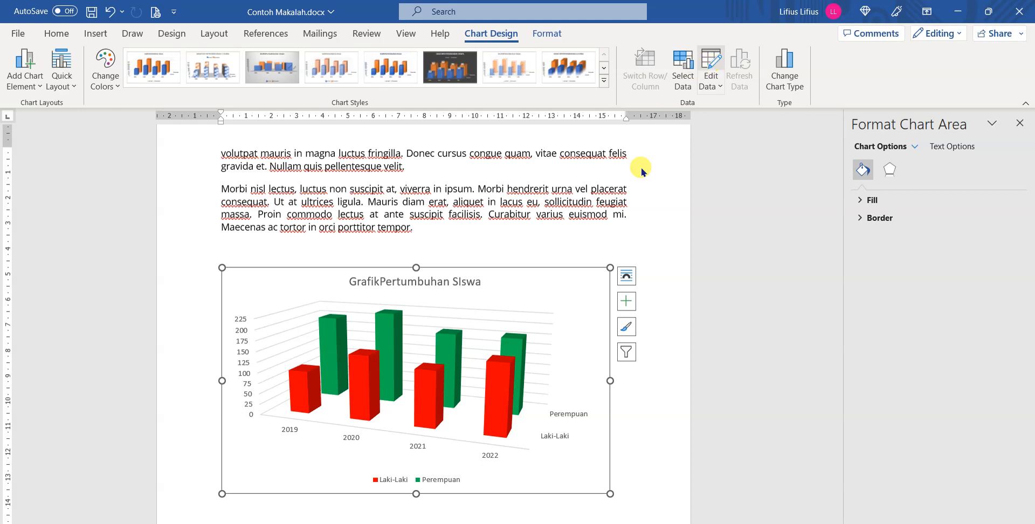
# Edit the chart's data sheet so the 2020 values are 80 for Laki-Laki and 90 for Perempuan, and close the sheet.
pyautogui.moveTo(413, 132); pyautogui.dragTo(513, 96)
pyautogui.click(387, 170)
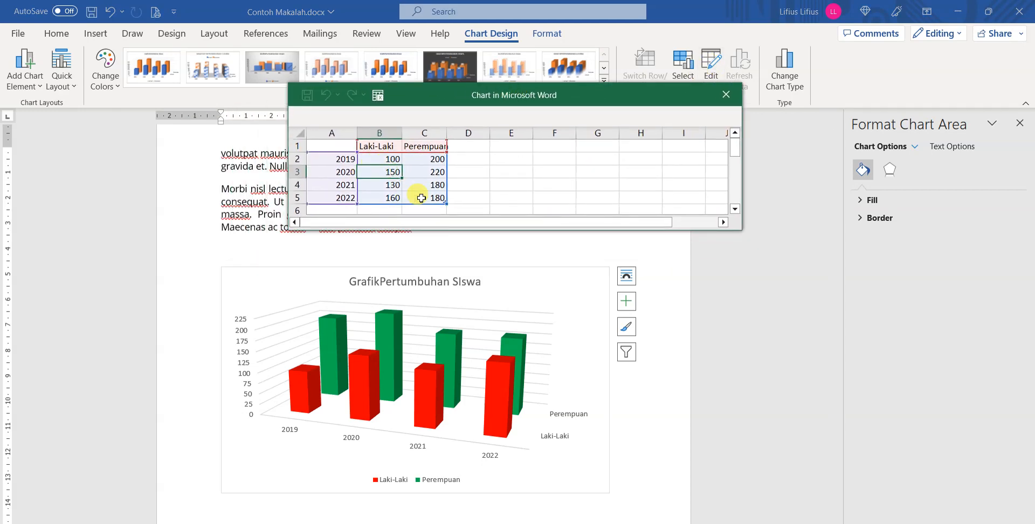
pyautogui.write('80')
pyautogui.press('Tab')
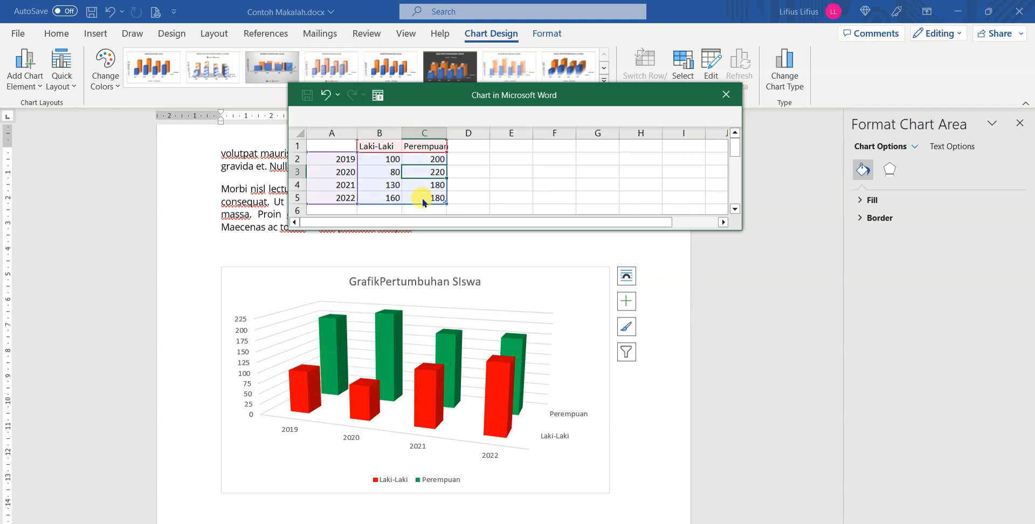
pyautogui.write('25')
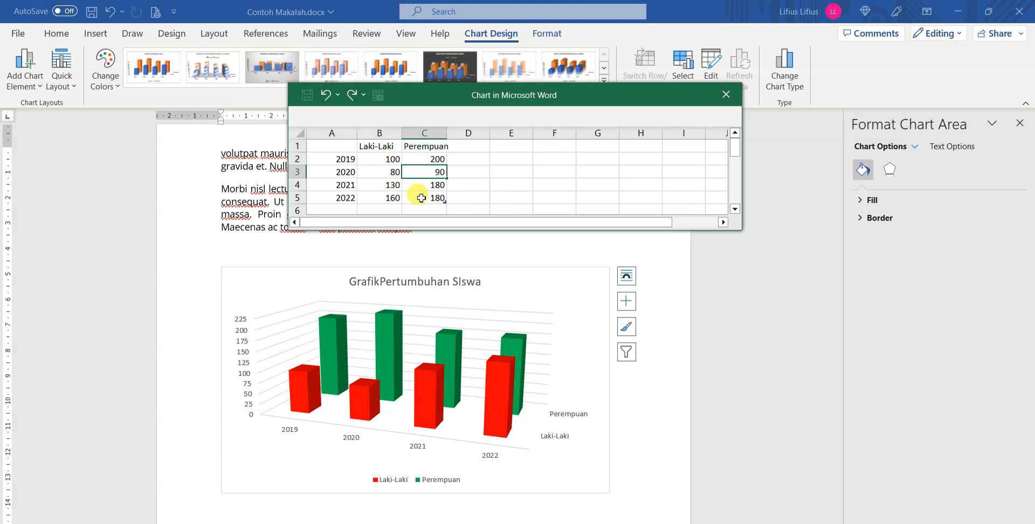
pyautogui.press('Return')
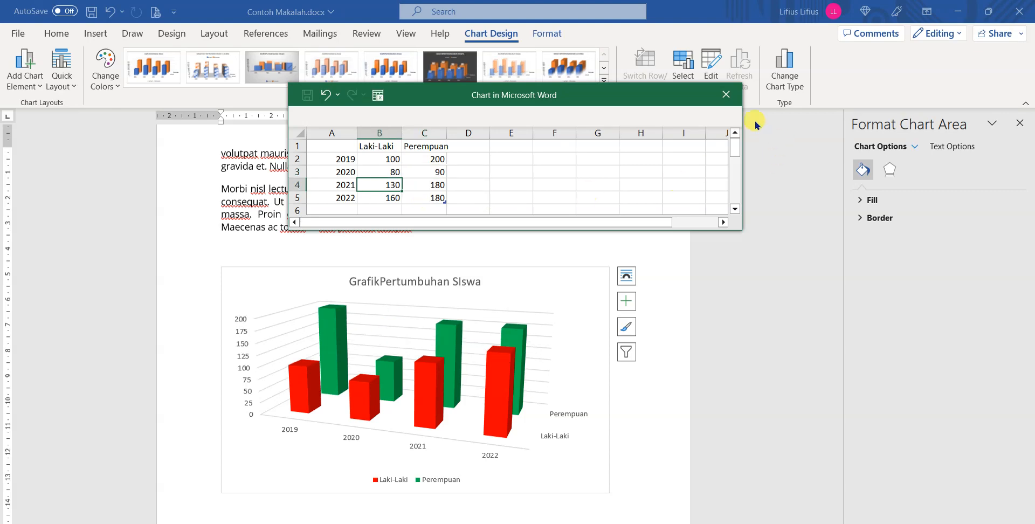
pyautogui.click(735, 103)
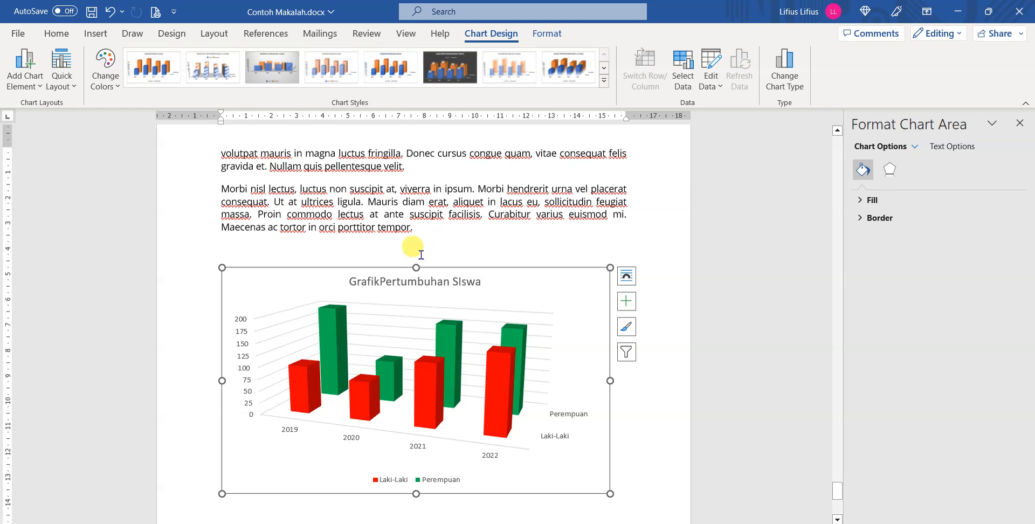
pyautogui.click(97, 33)
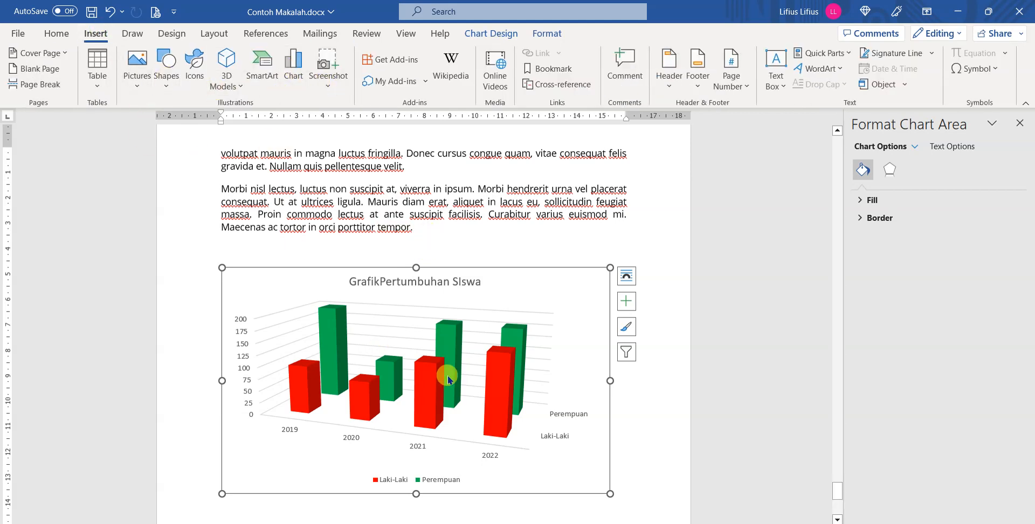